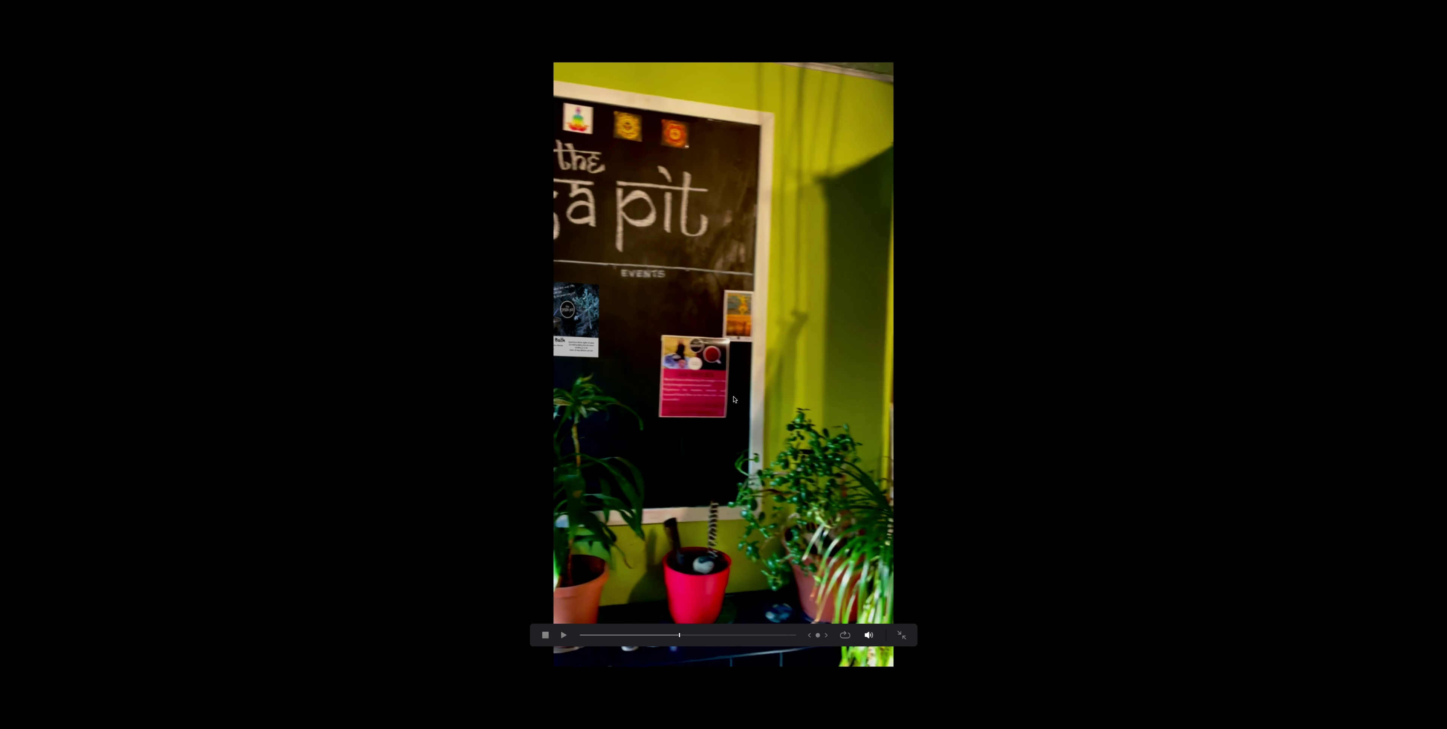
Leave full-screen playback and open the first IMG_9680.mov clip on Video 1 in the Fusion page
key(Escape)
click(601, 607)
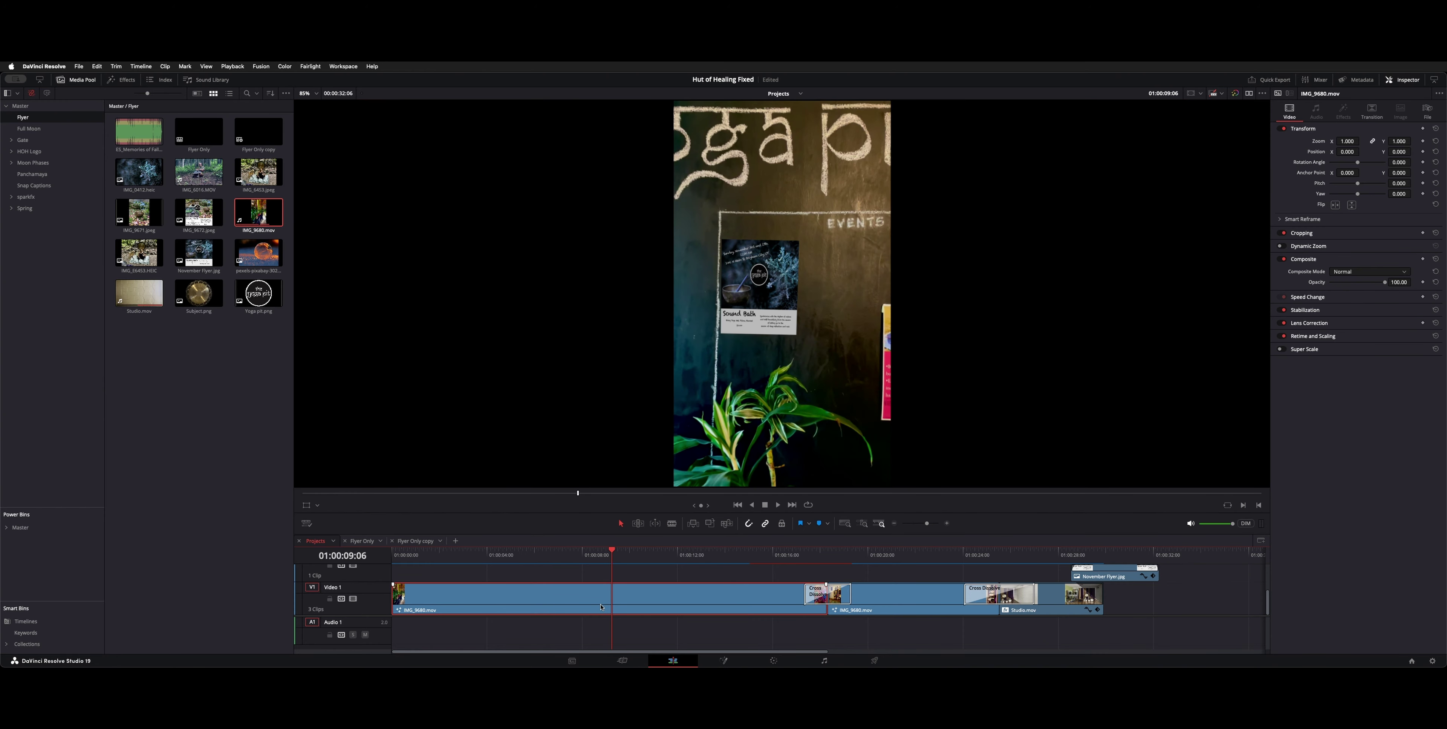
key(shift+5)
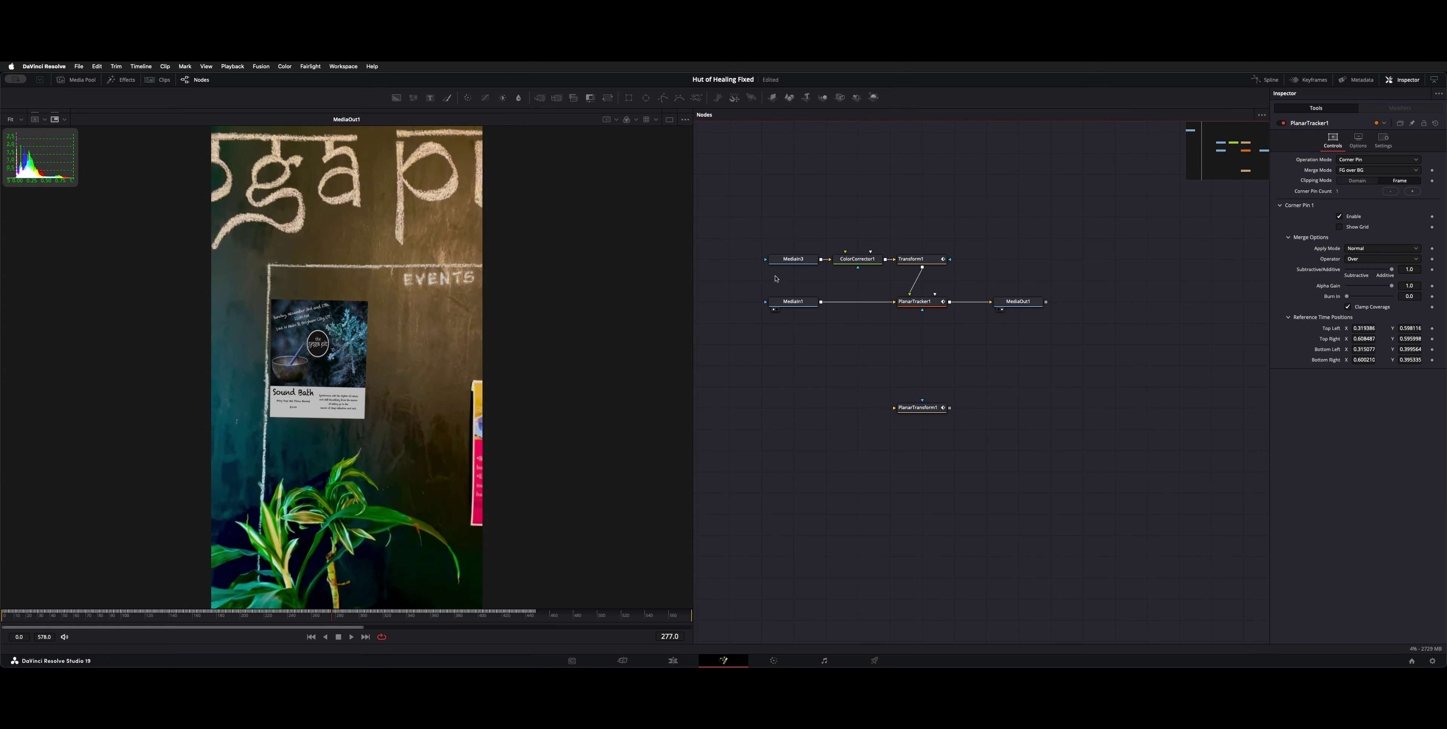
View the November Flyer.jpg source node in the viewer, followed by the IMG_9680.mov source node
click(786, 259)
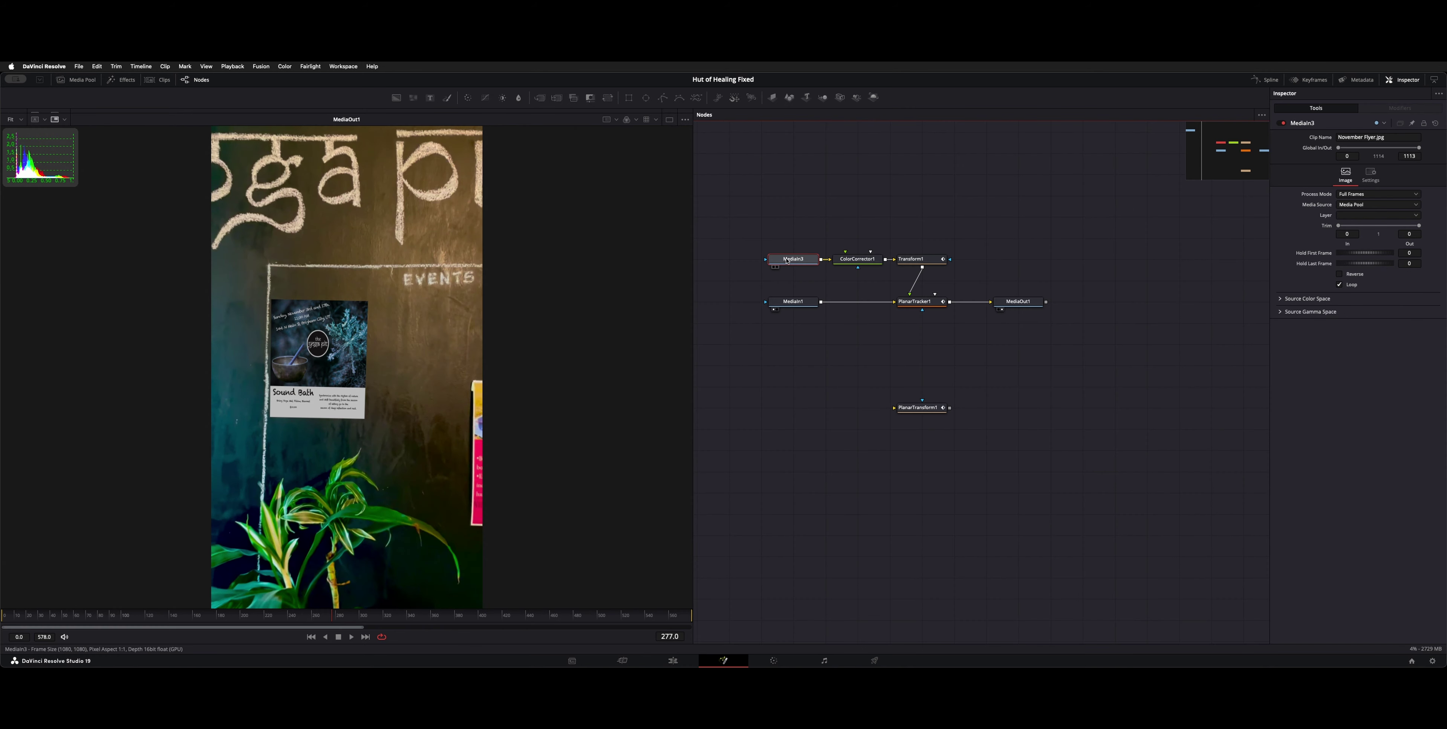
key(1)
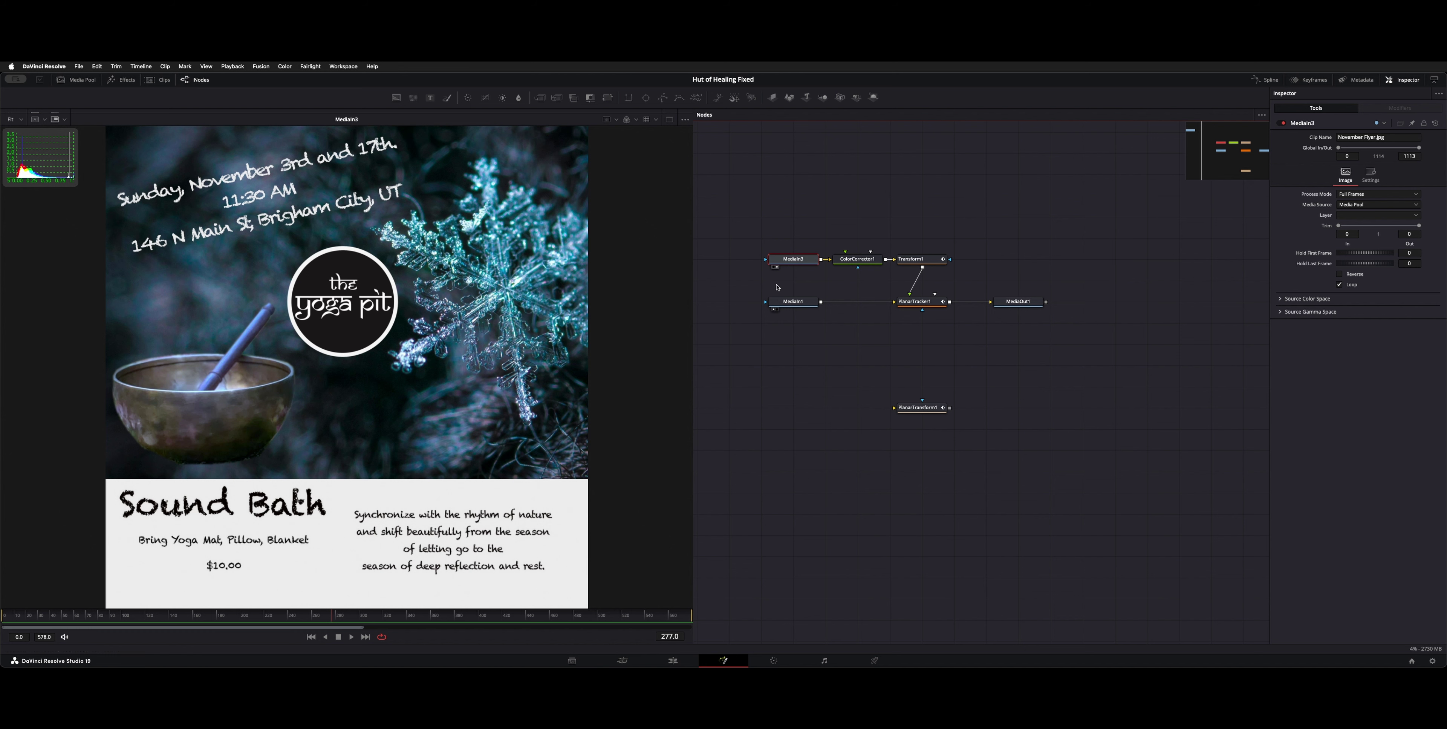
click(789, 303)
key(1)
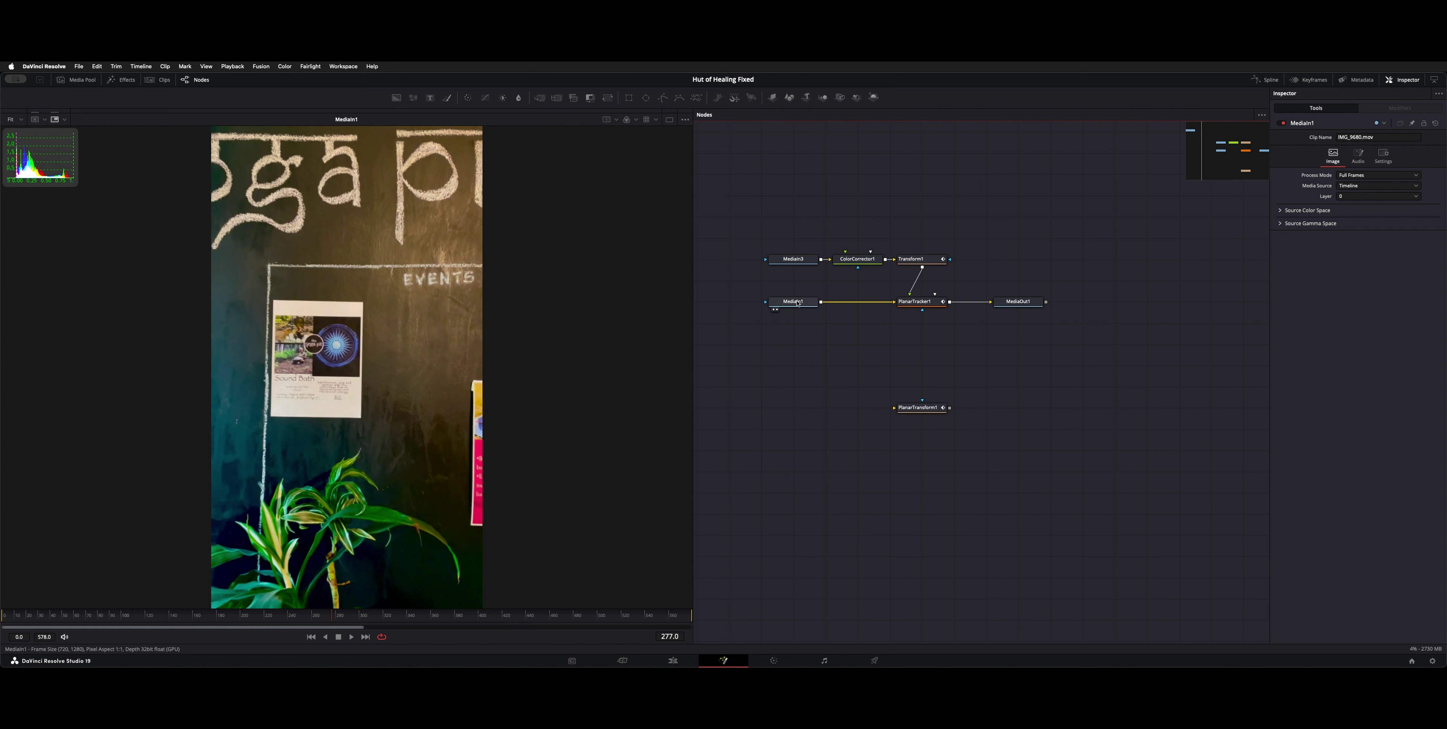
Select the planar tracker node and look up the Planar Tracker tool by searching for "plan", without adding it
click(916, 303)
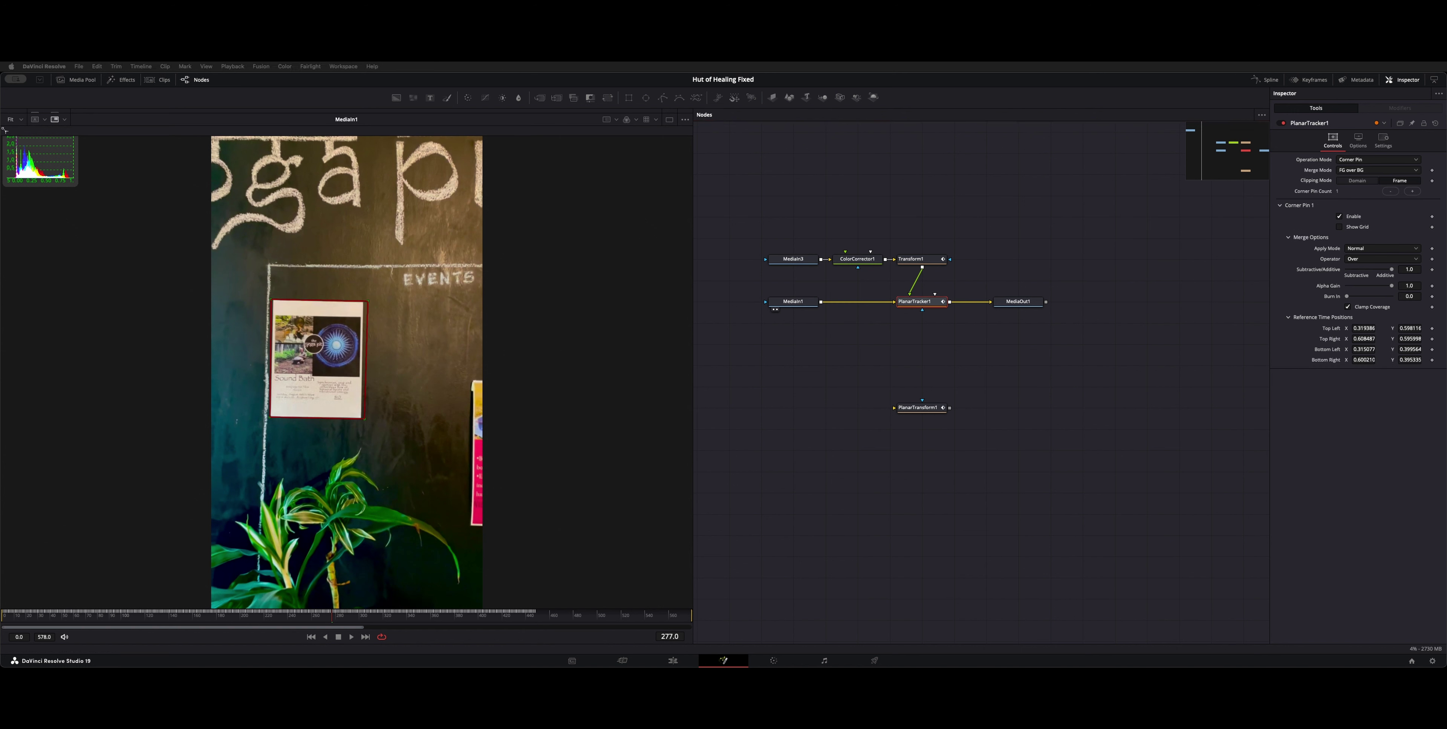
key(shift+space)
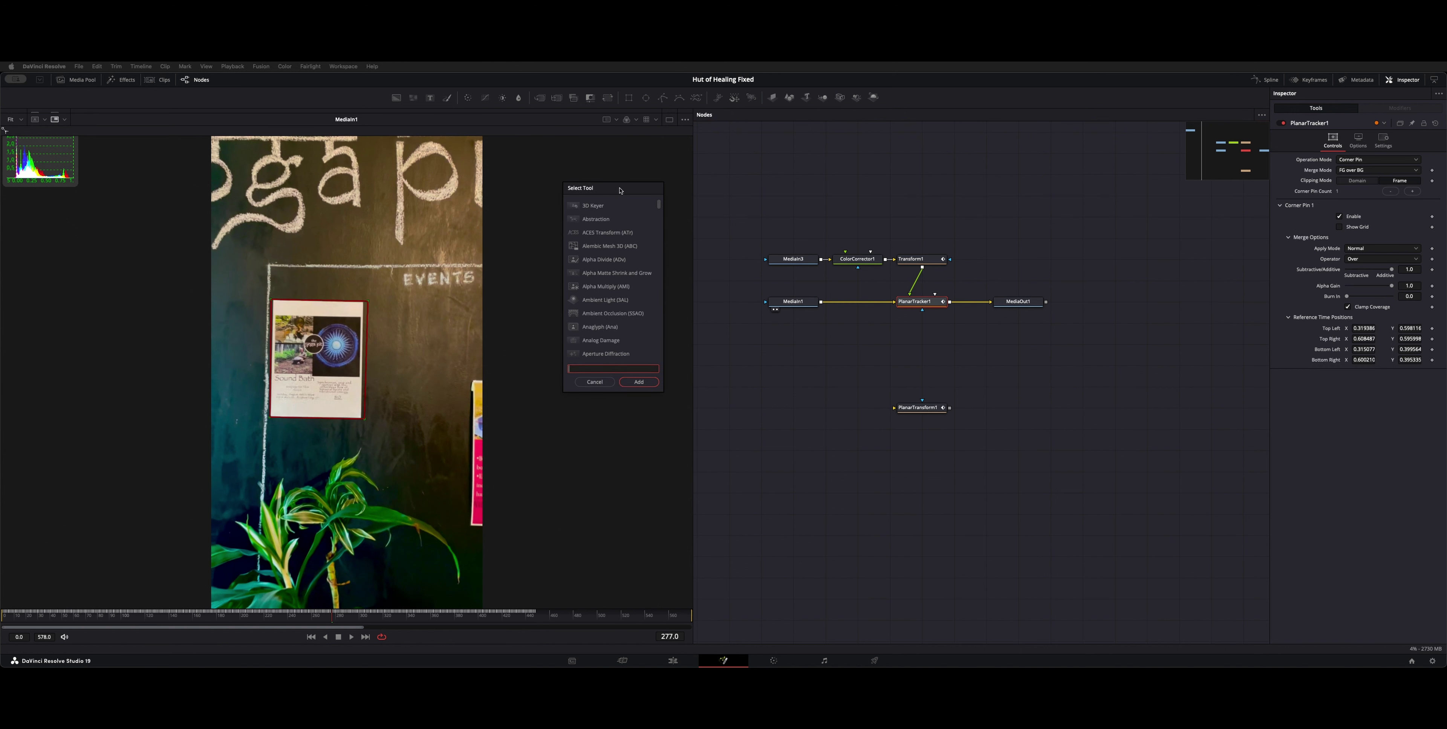
text(plan)
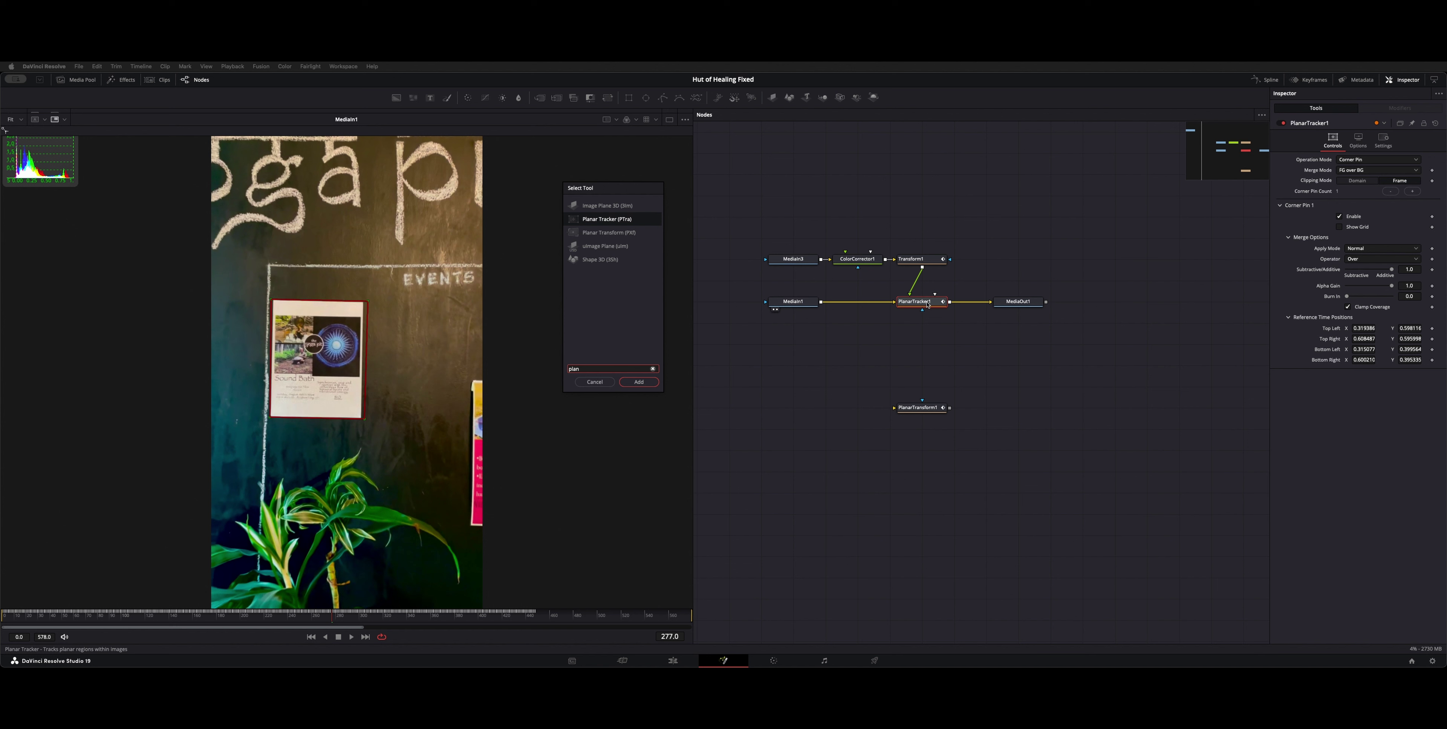
click(595, 382)
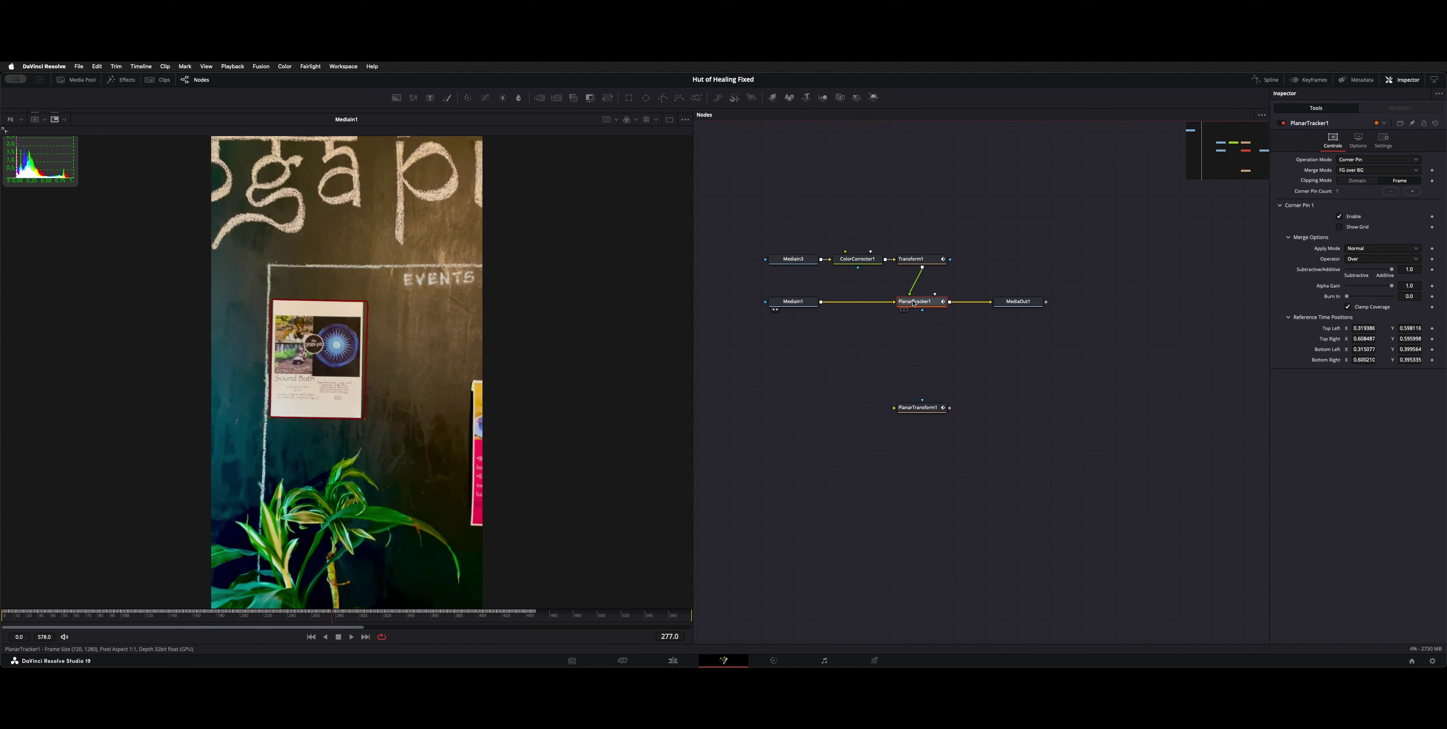
Switch the planar tracker's operation mode to Track and go to its reference time
click(1375, 160)
click(1375, 169)
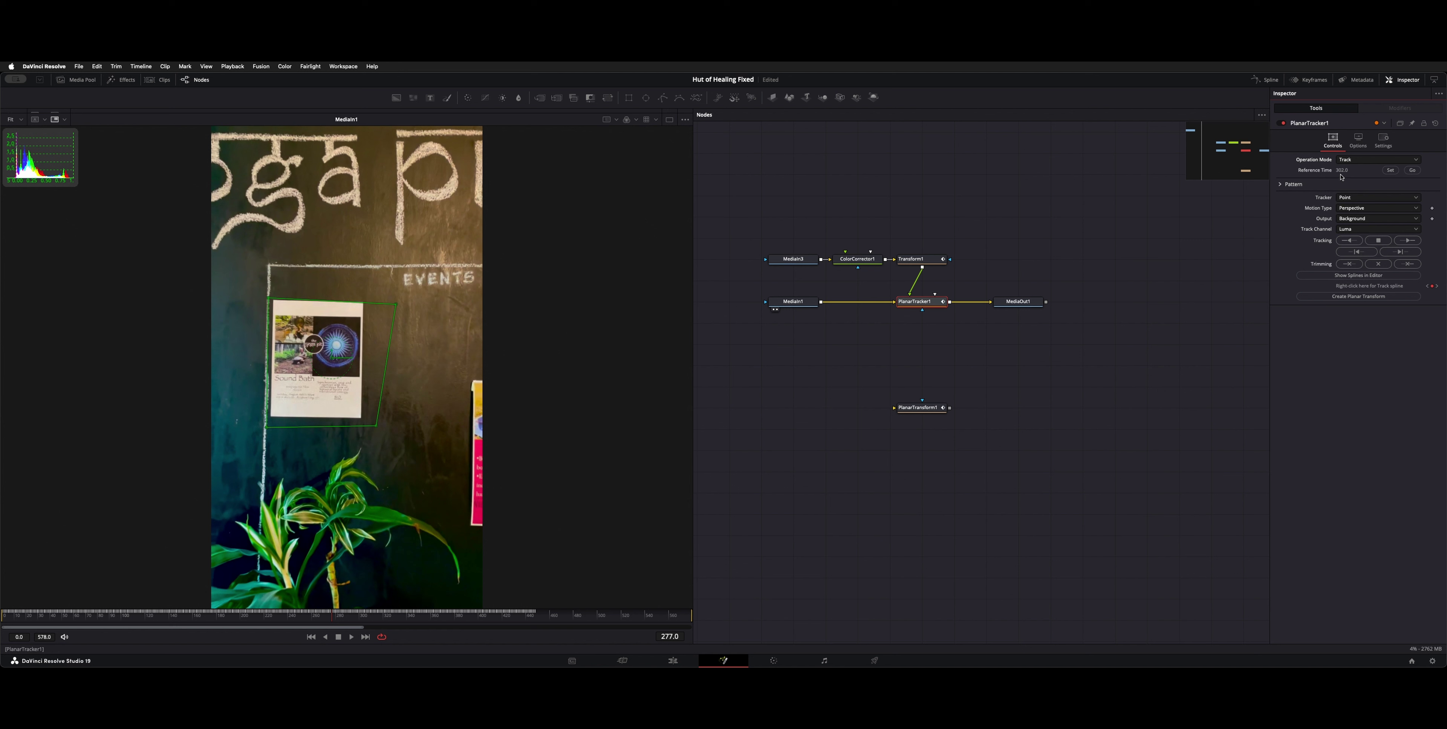
click(1412, 170)
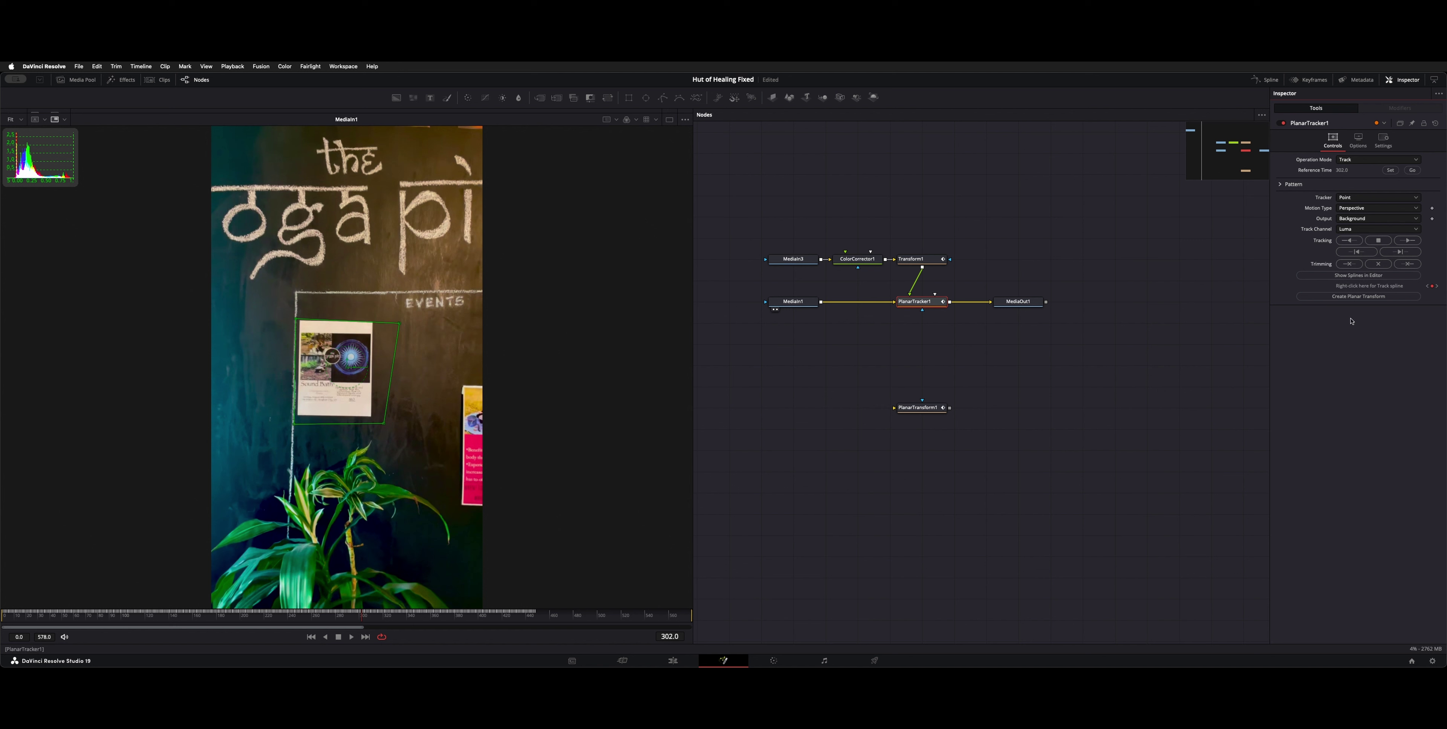
Set the planar tracker's operation mode to Corner Pin
click(909, 405)
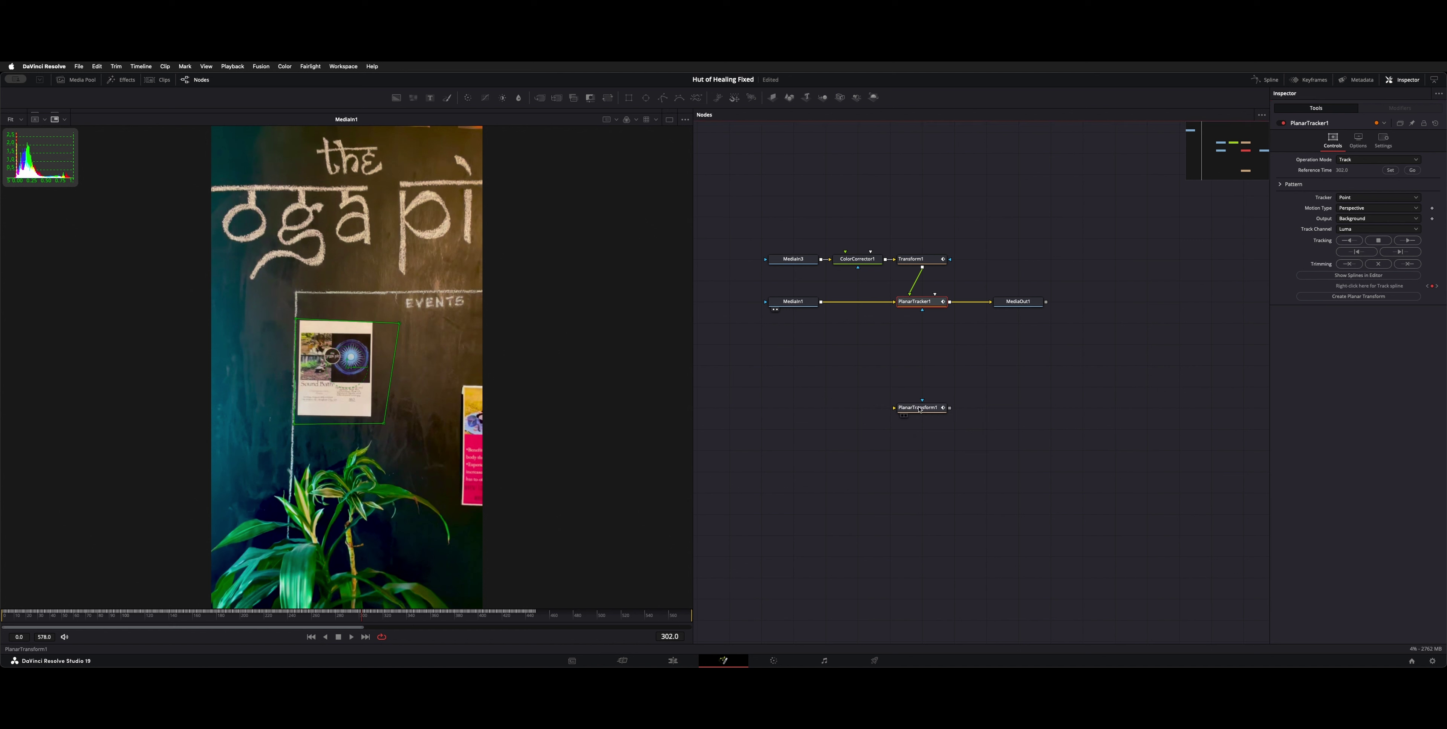
click(917, 305)
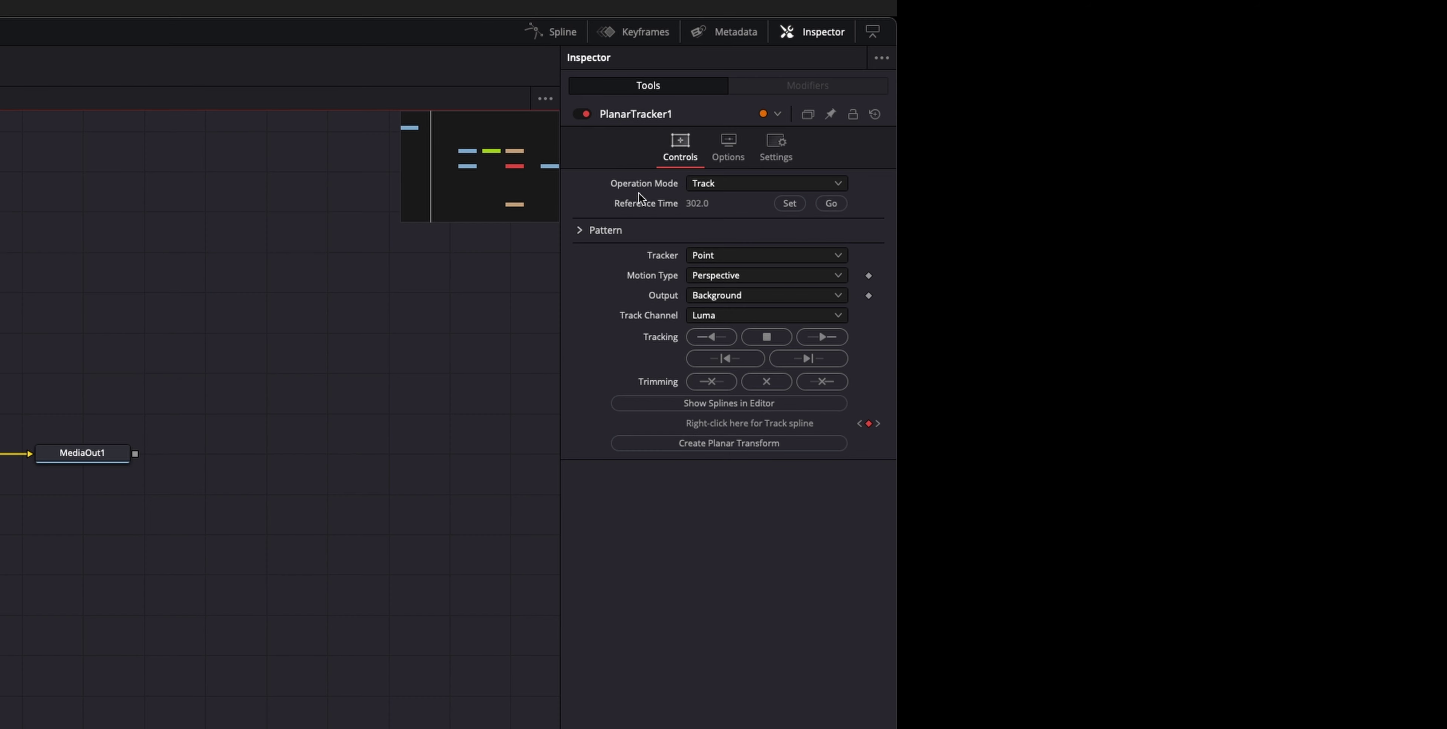
click(838, 182)
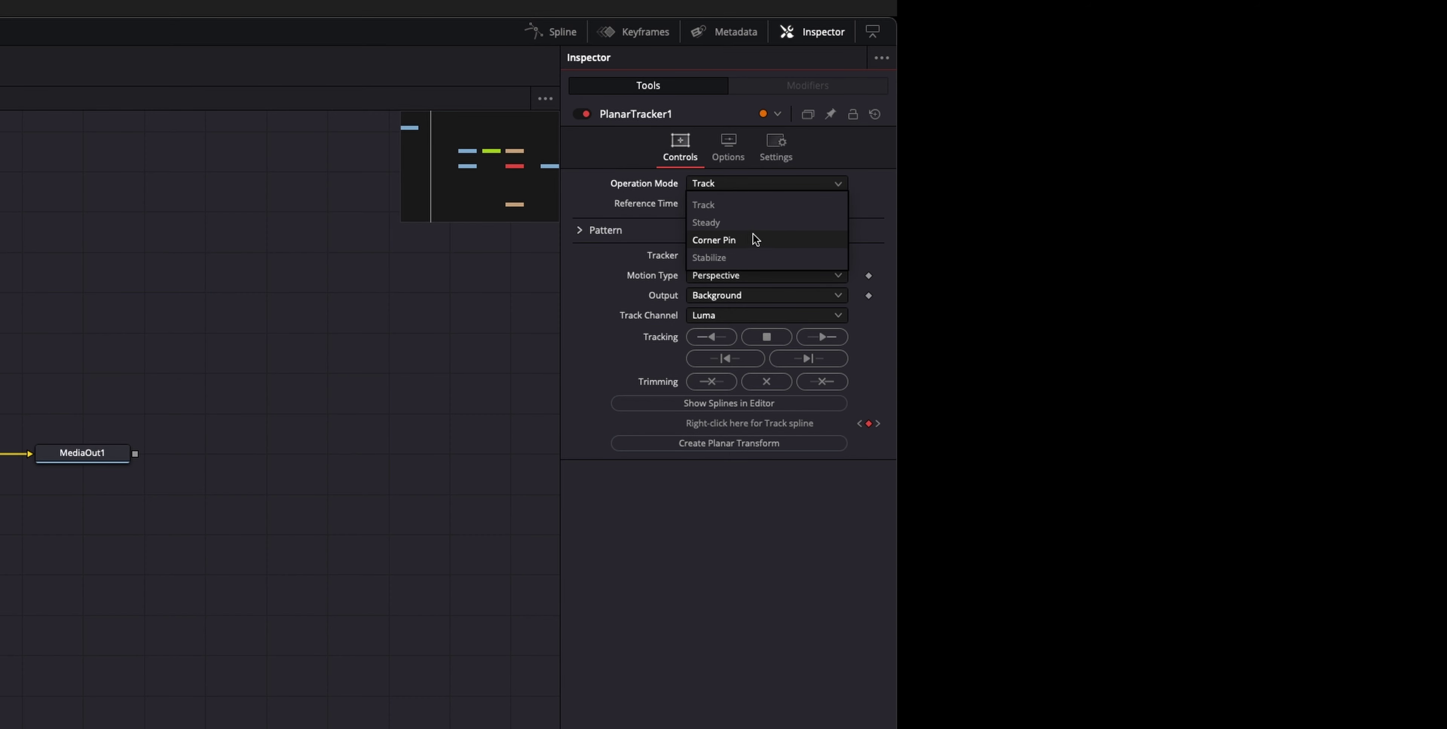
key(Escape)
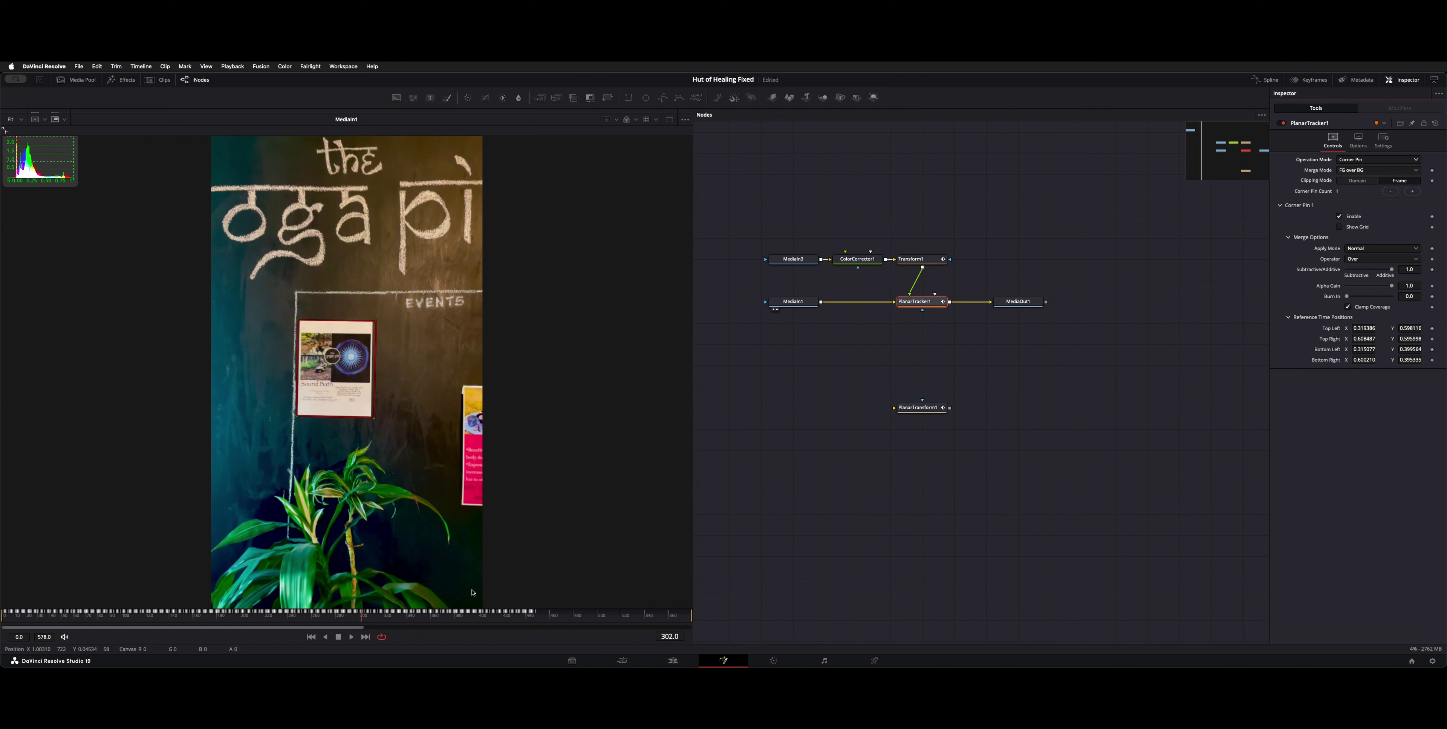
View the planar tracker's output and play the shot backward and forward to check the pinned flyer
drag(282, 617, 186, 617)
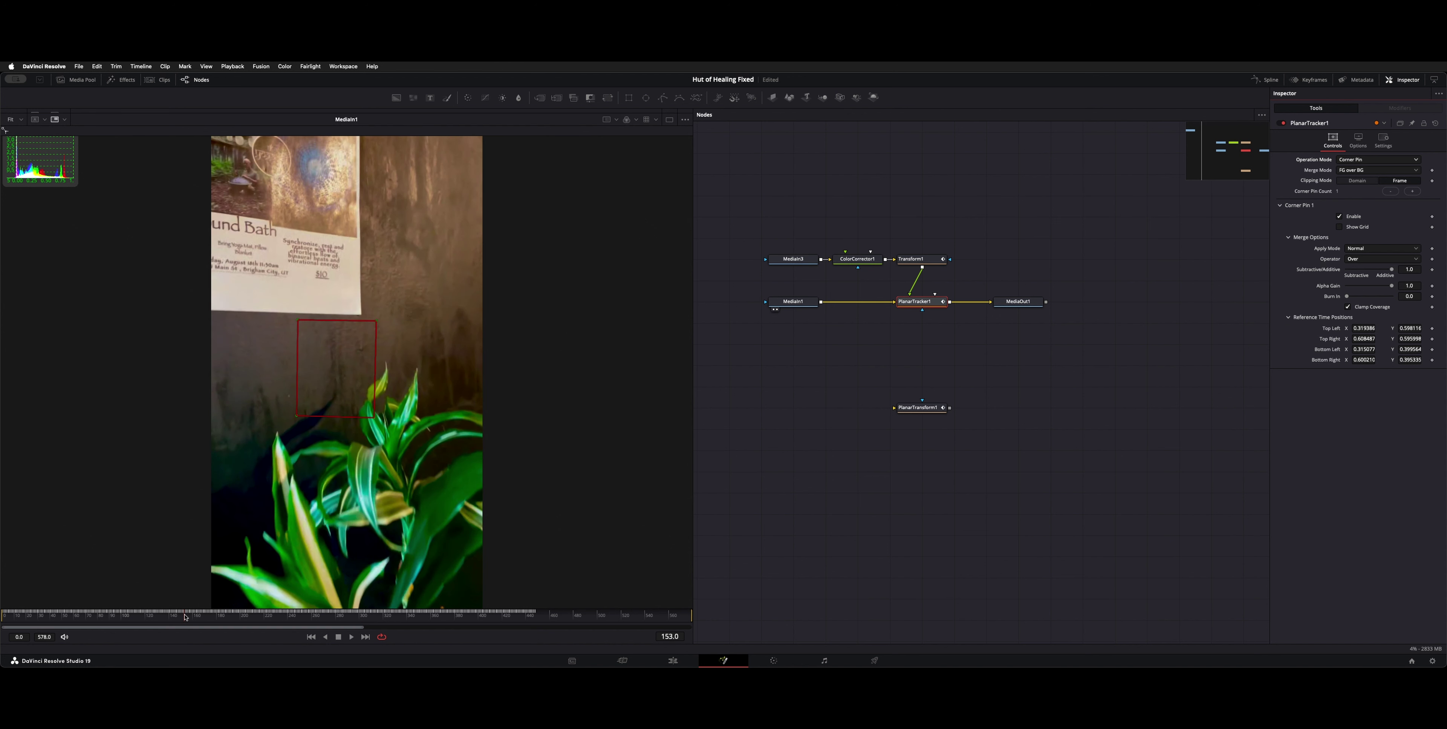
drag(186, 616, 196, 617)
key(1)
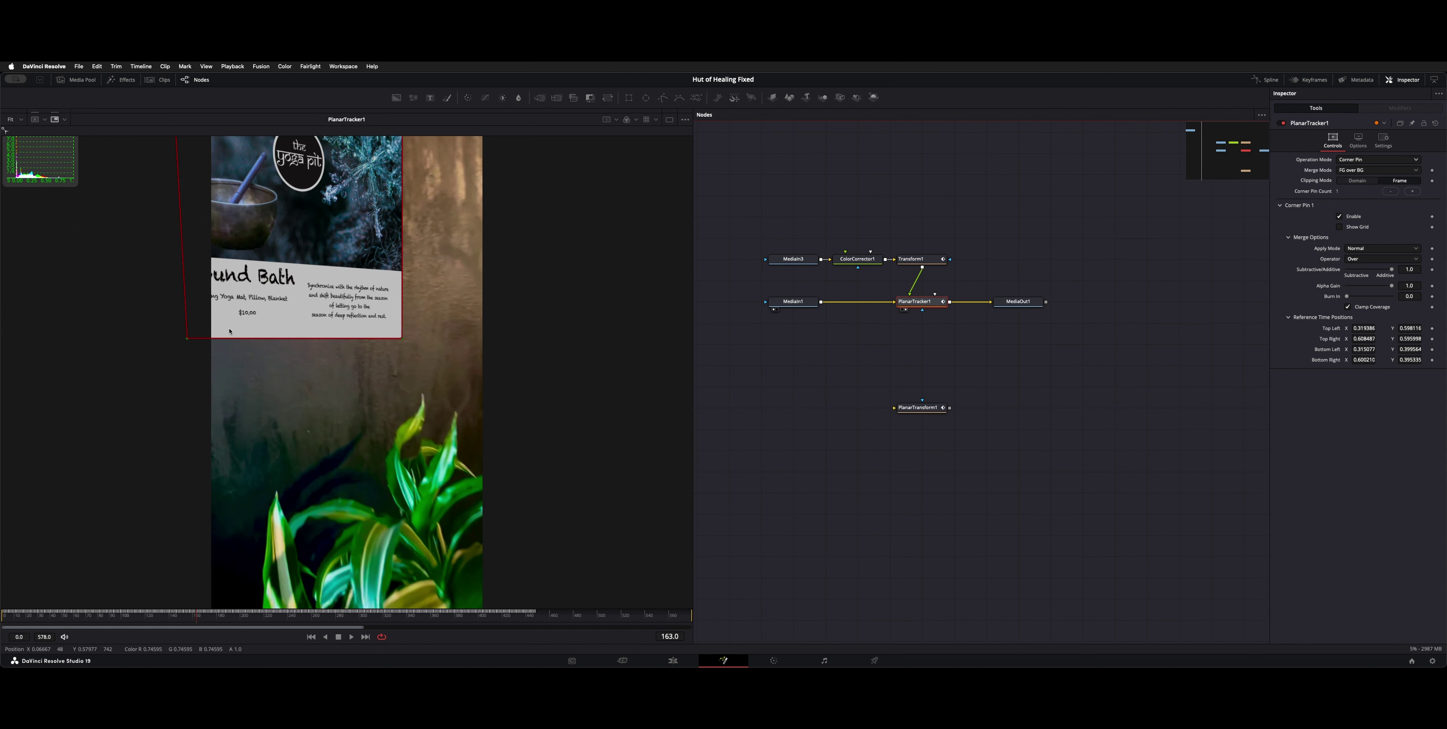
key(j)
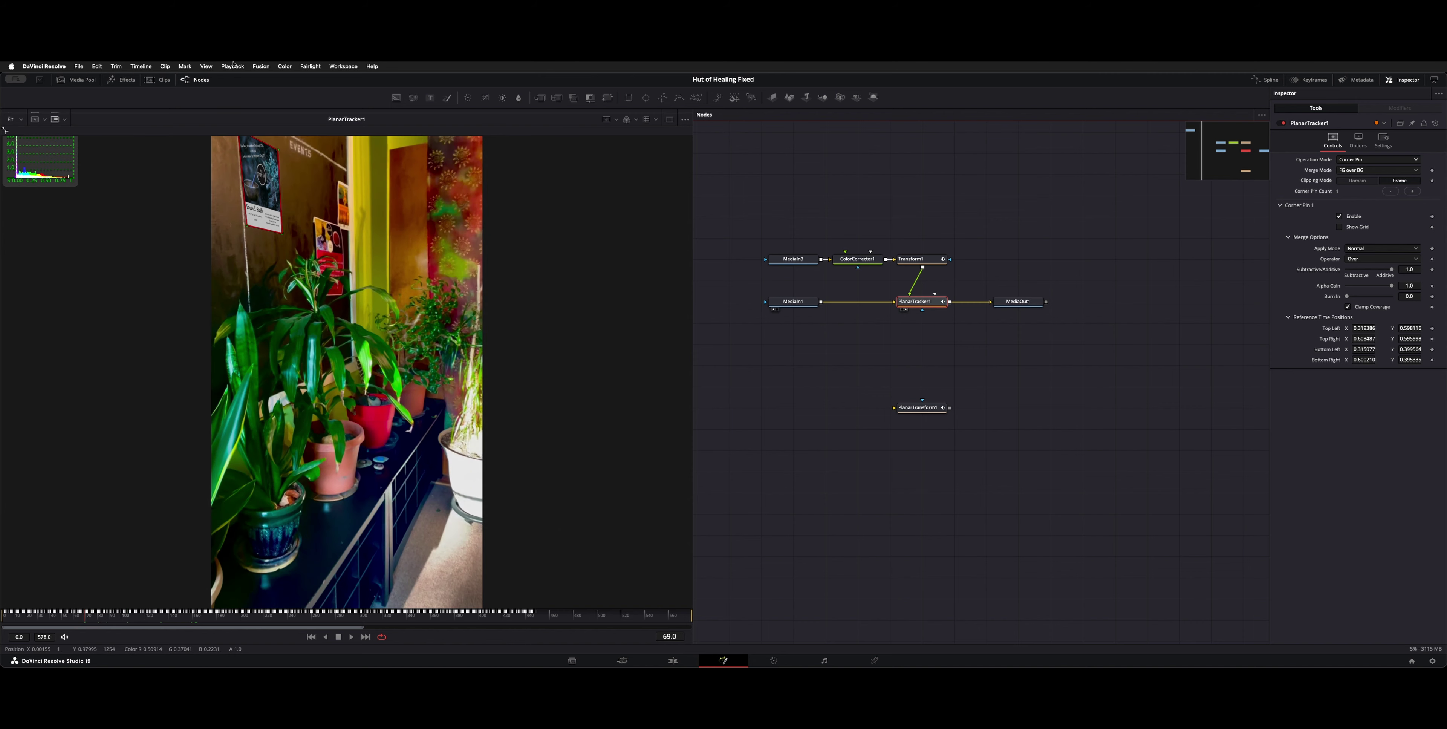
key(l)
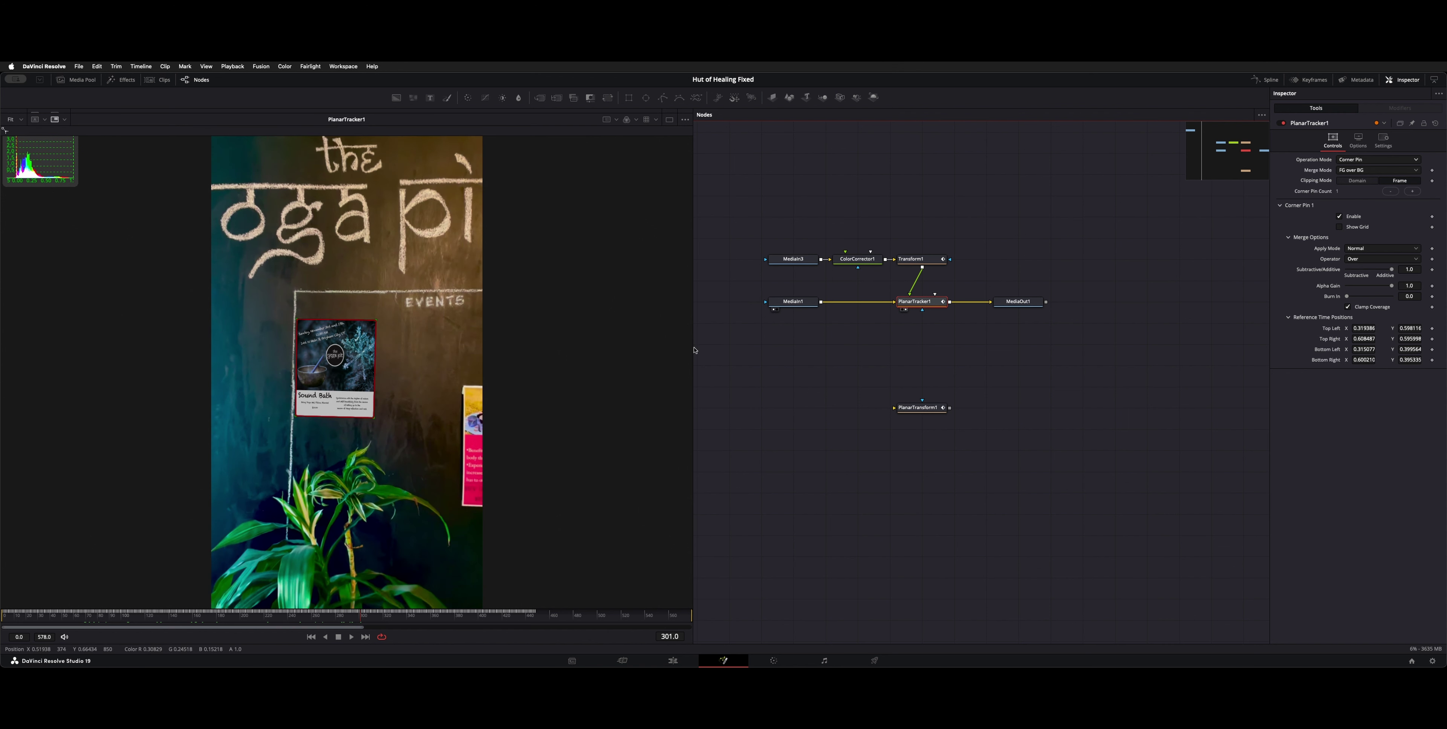
View the flyer branch in the viewer node by node: source image, color corrector and transform
click(800, 260)
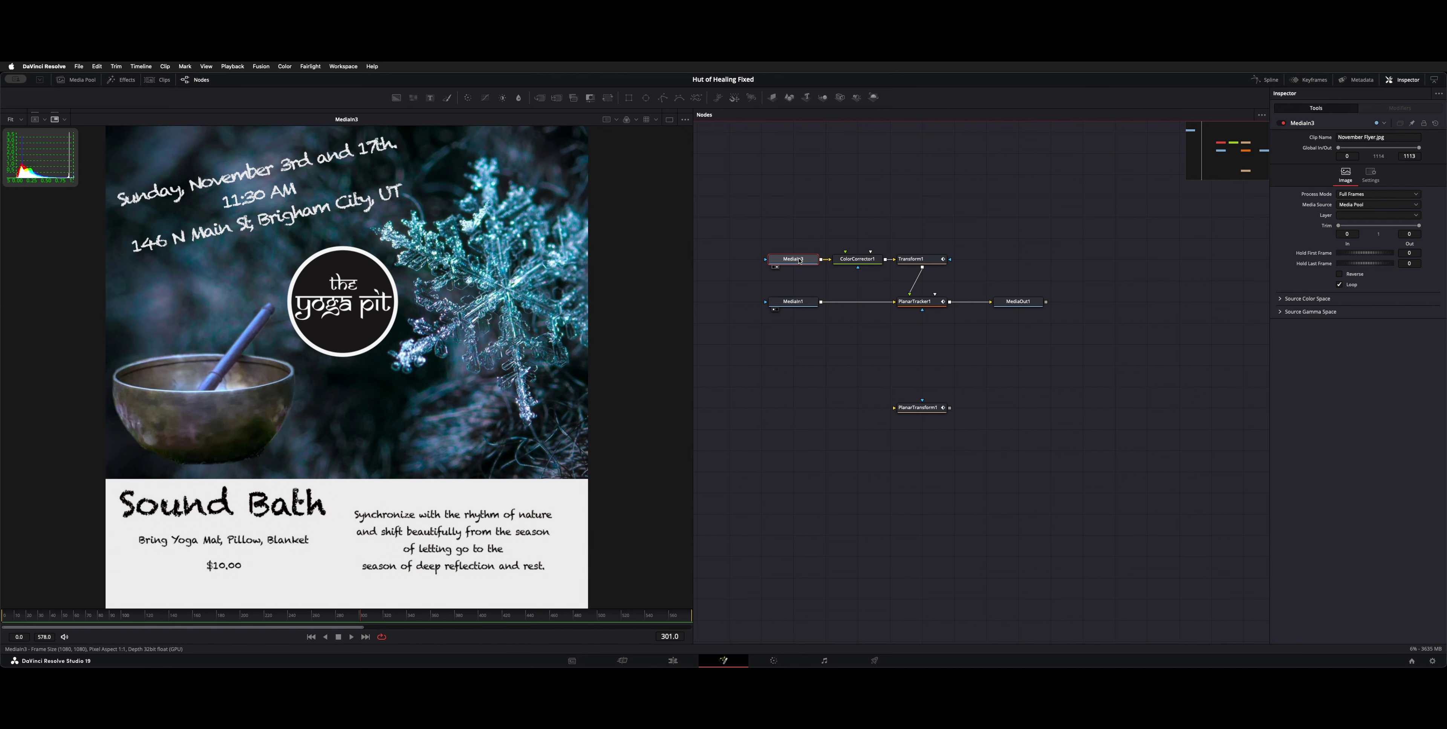
click(848, 263)
key(1)
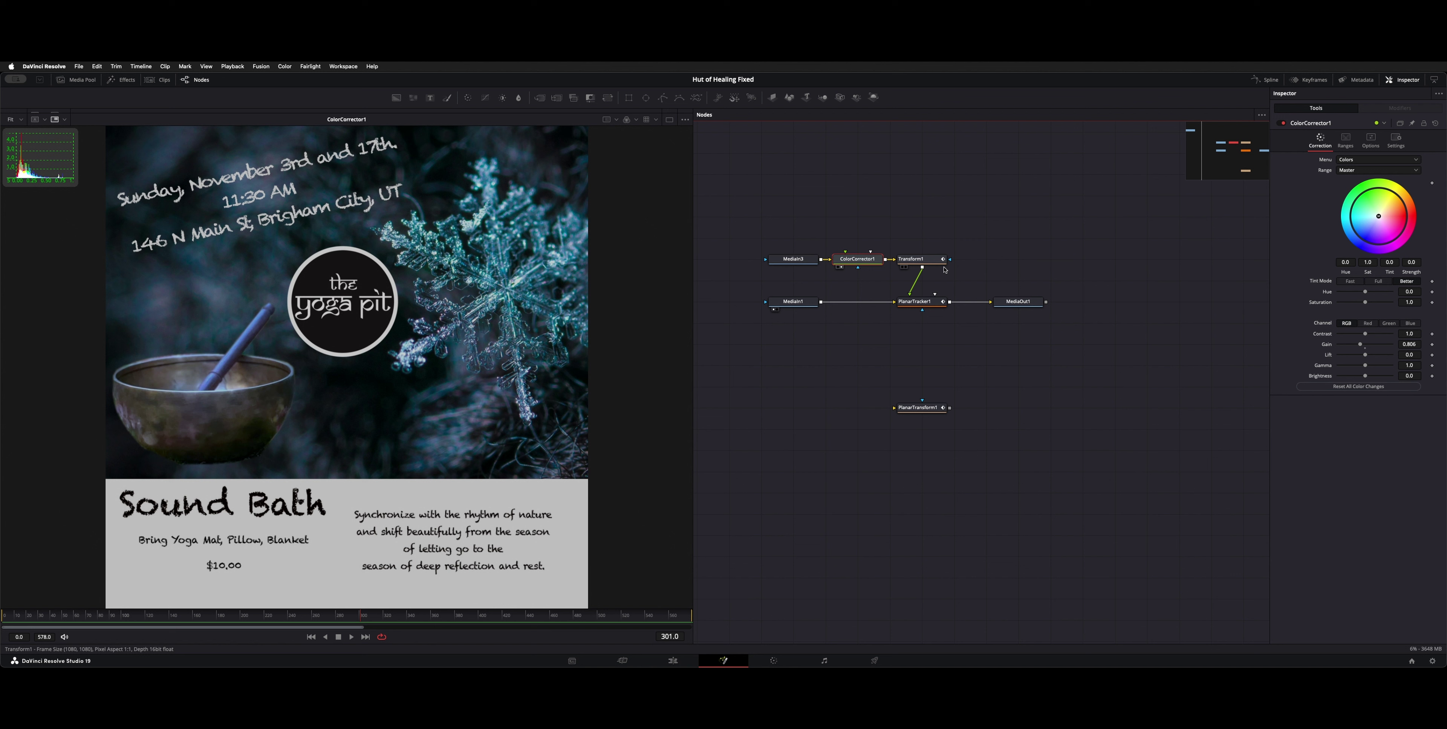
drag(927, 263, 356, 422)
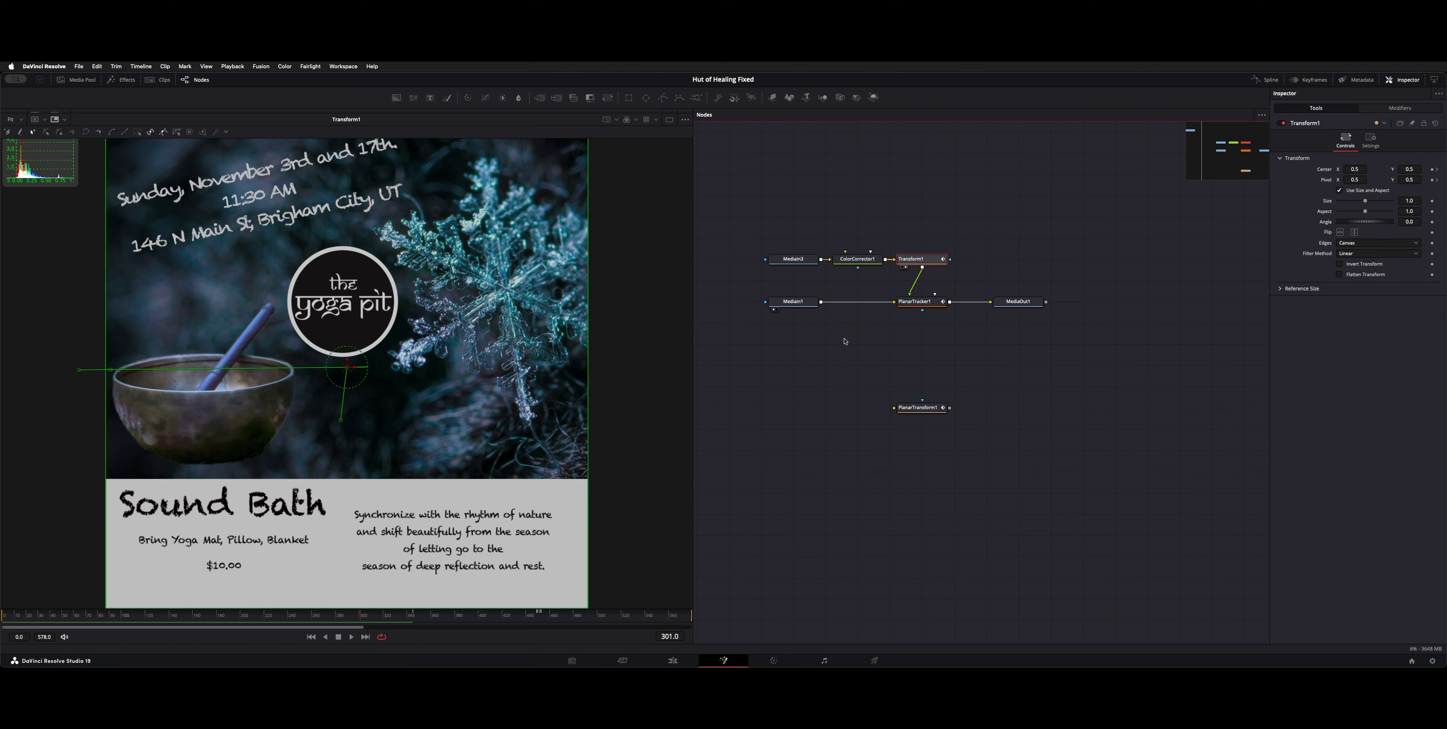
Inspect the background clip and planar tracker nodes and show the final media output in the viewer
click(797, 302)
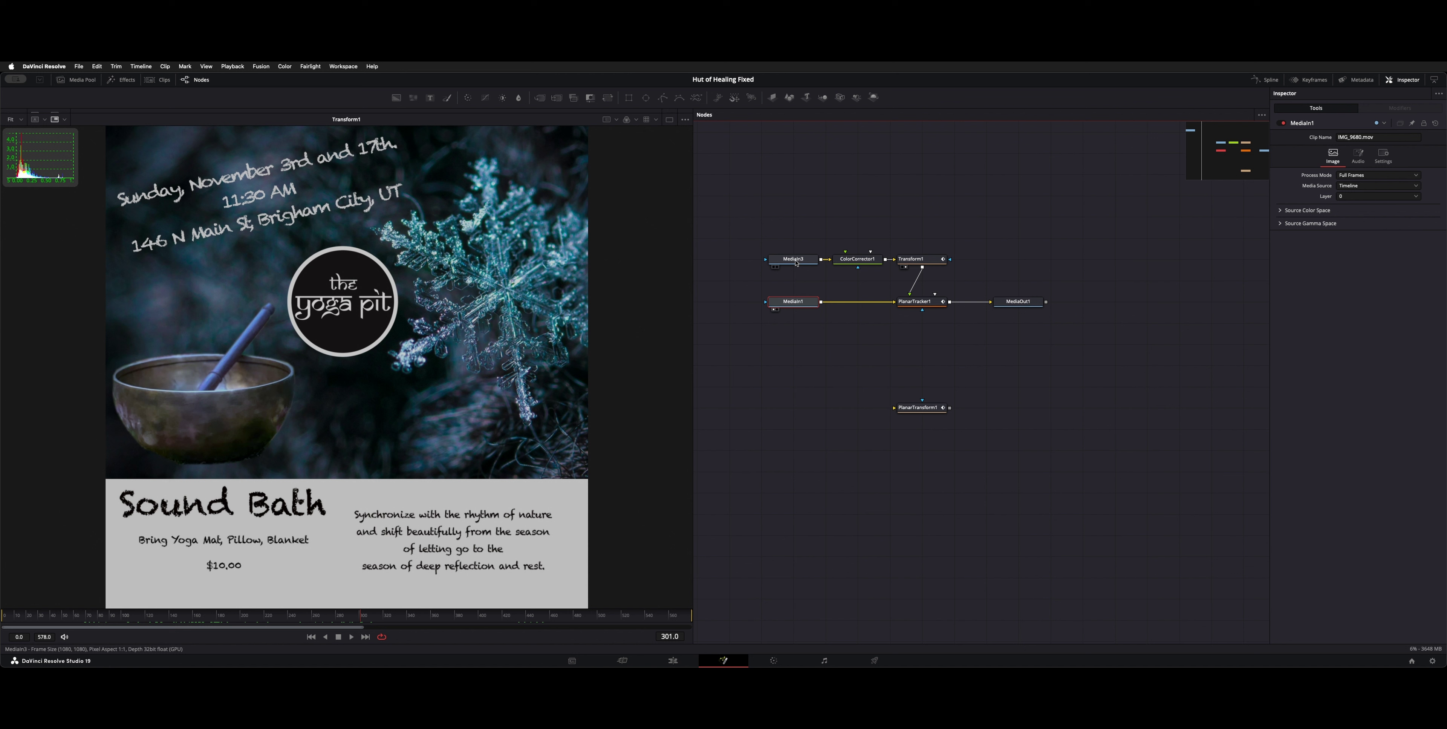
click(920, 302)
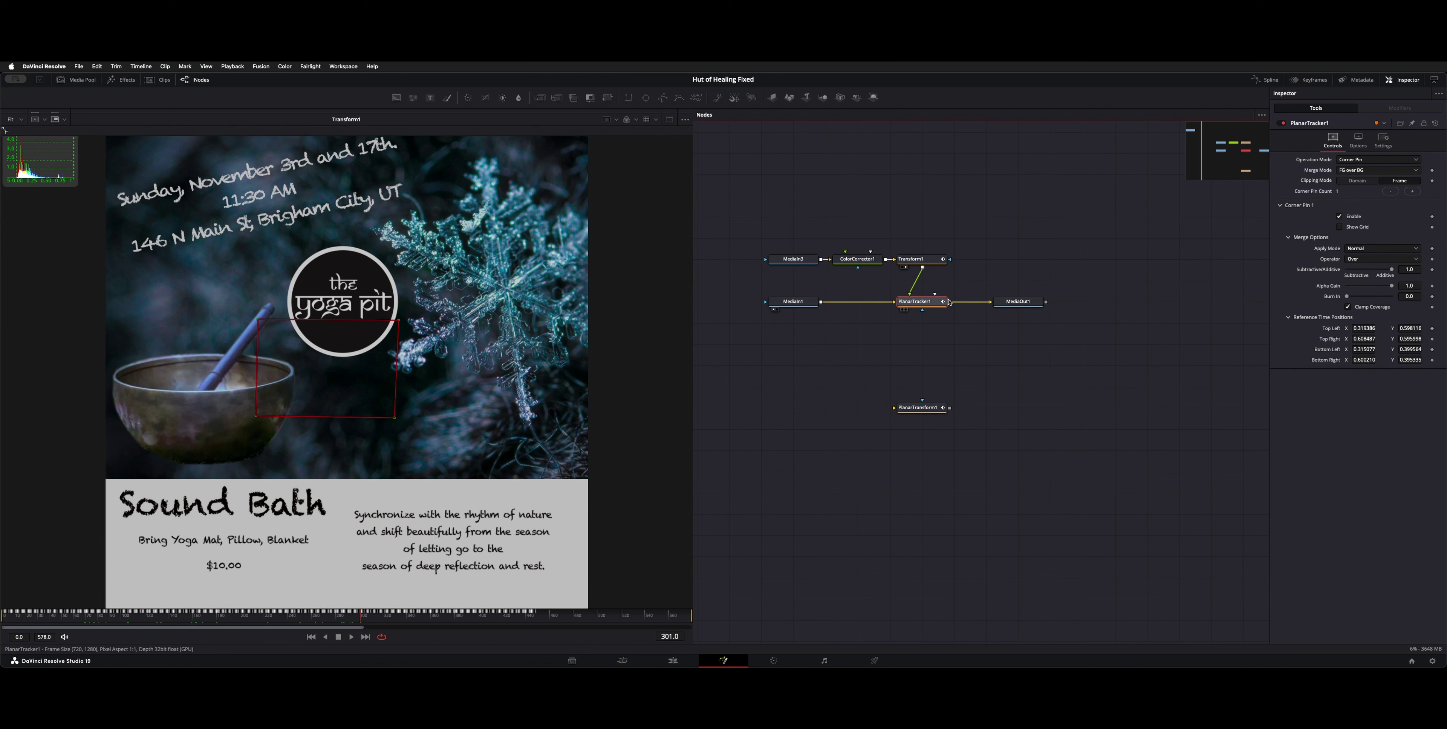
click(1029, 302)
key(1)
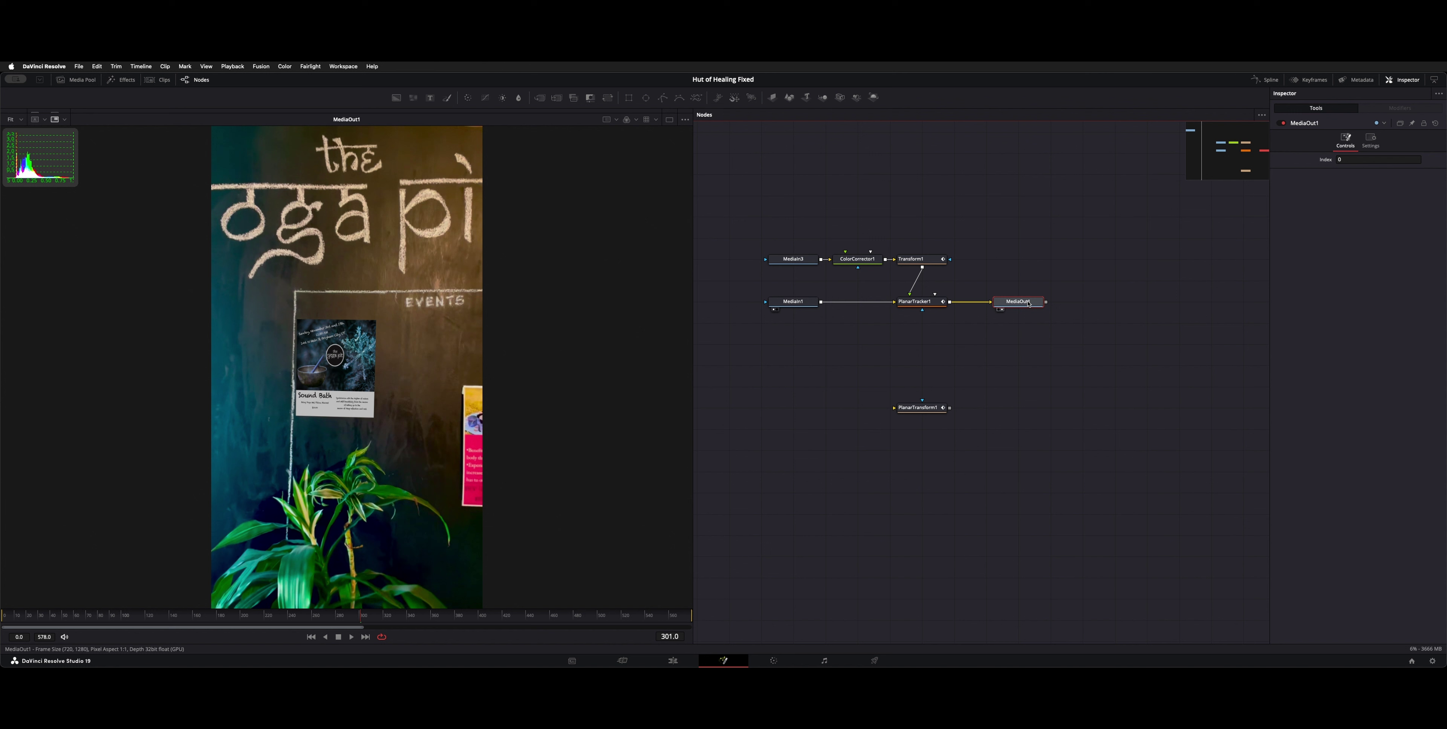
Play the composite with the transform node selected and step through frames 447 to 455 to examine its center keyframes
click(912, 260)
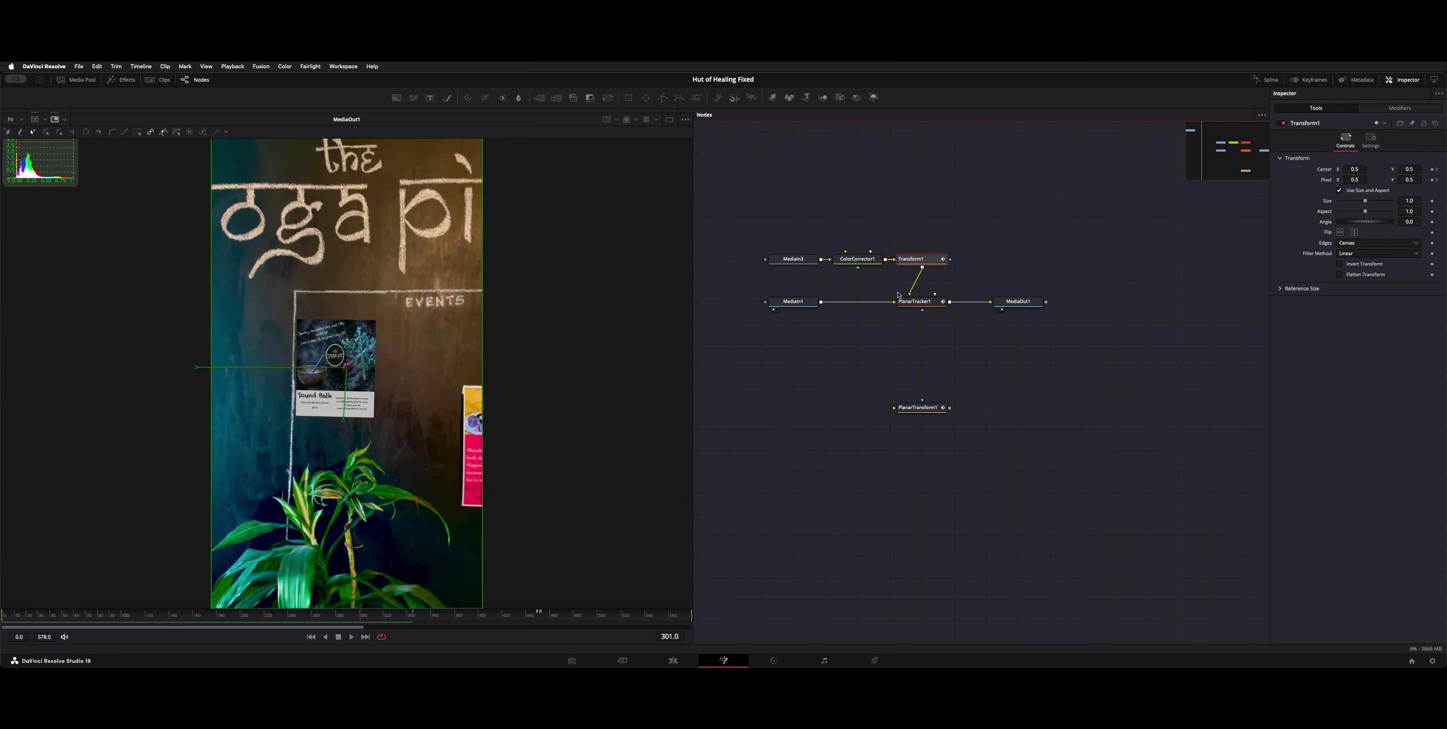
key(space)
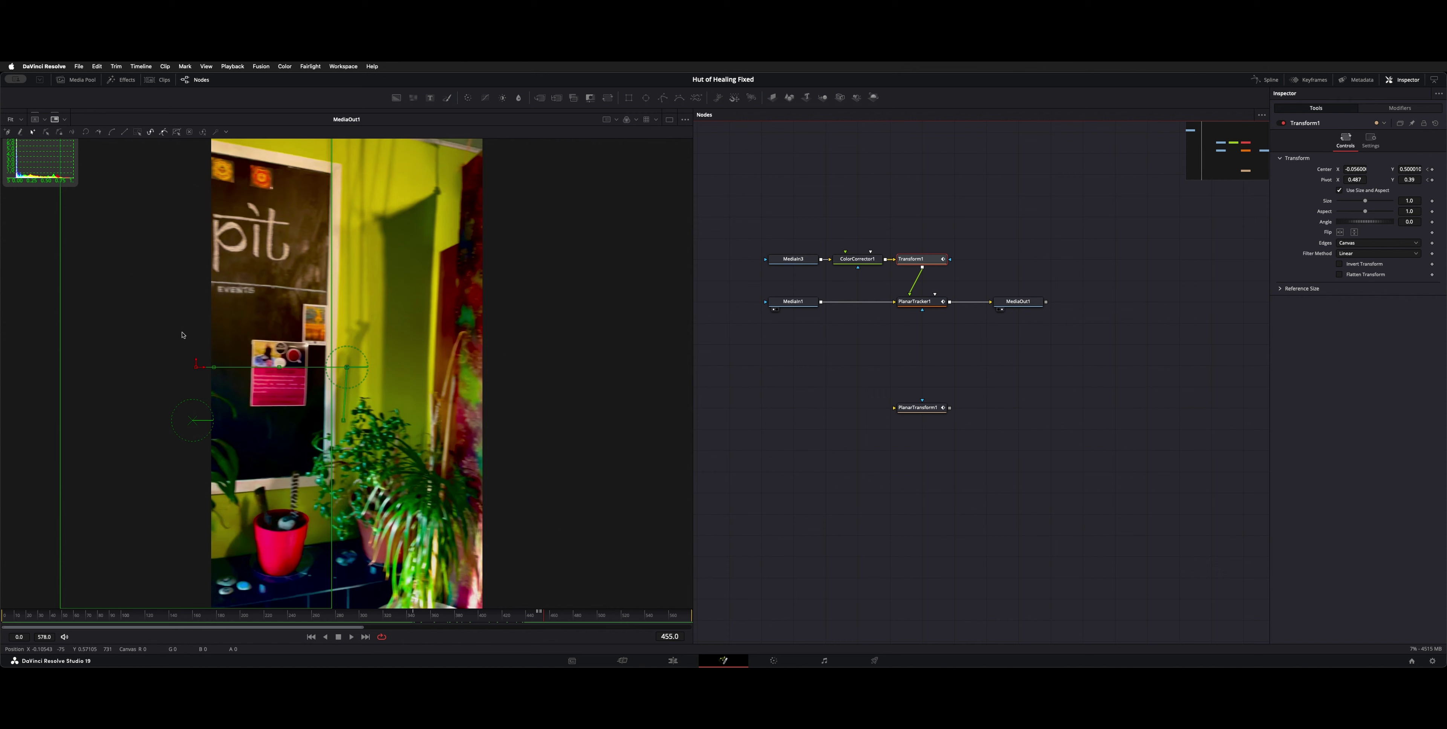
key(Left)
key(Left)
key(Left)
key(Left)
key(Left)
key(Left)
key(Left)
key(Left)
key(Left)
key(Left)
key(Left)
key(Left)
key(Left)
key(Left)
key(Left)
key(Right)
key(Right)
key(Right)
key(Right)
key(Right)
key(Right)
key(Right)
key(Right)
key(Right)
key(Right)
key(Right)
key(Right)
key(Right)
key(Right)
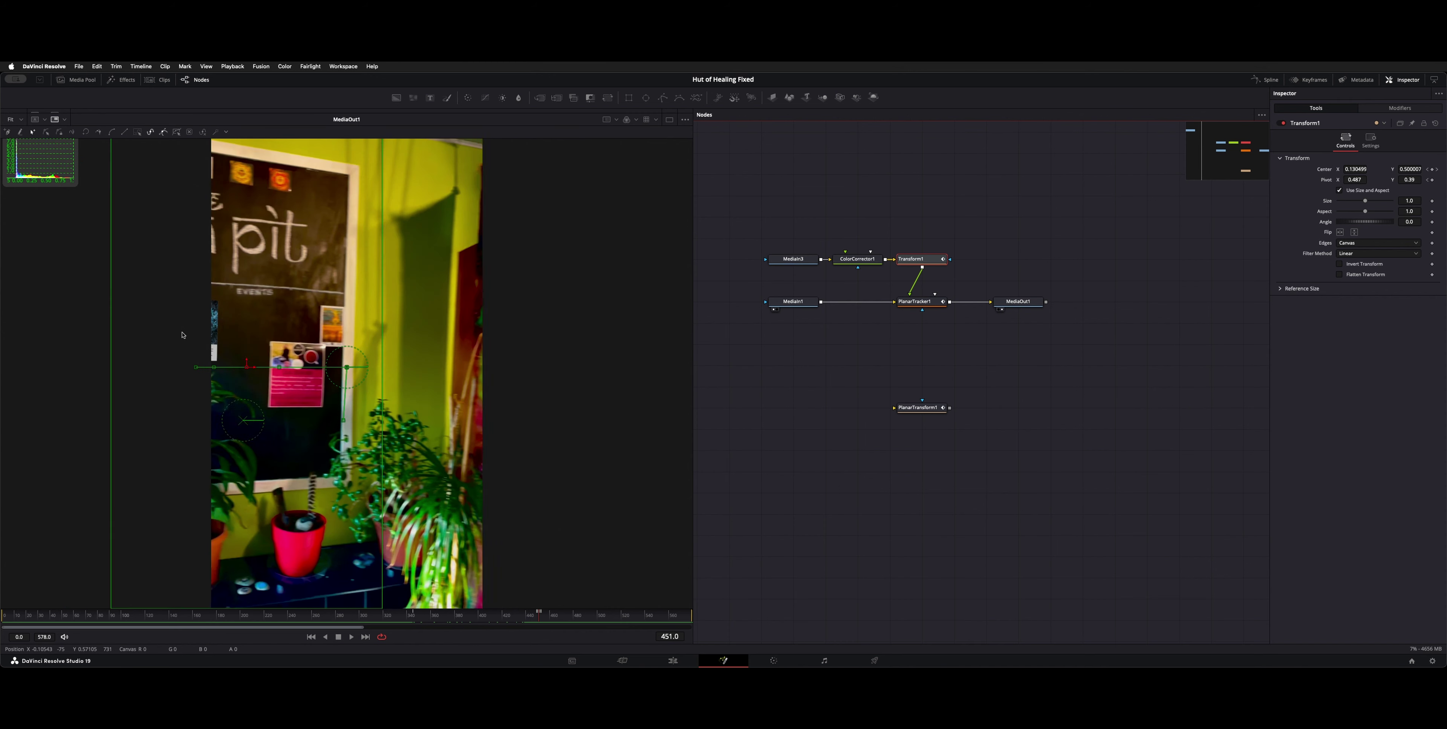
key(Left)
key(Left)
key(Left)
key(Left)
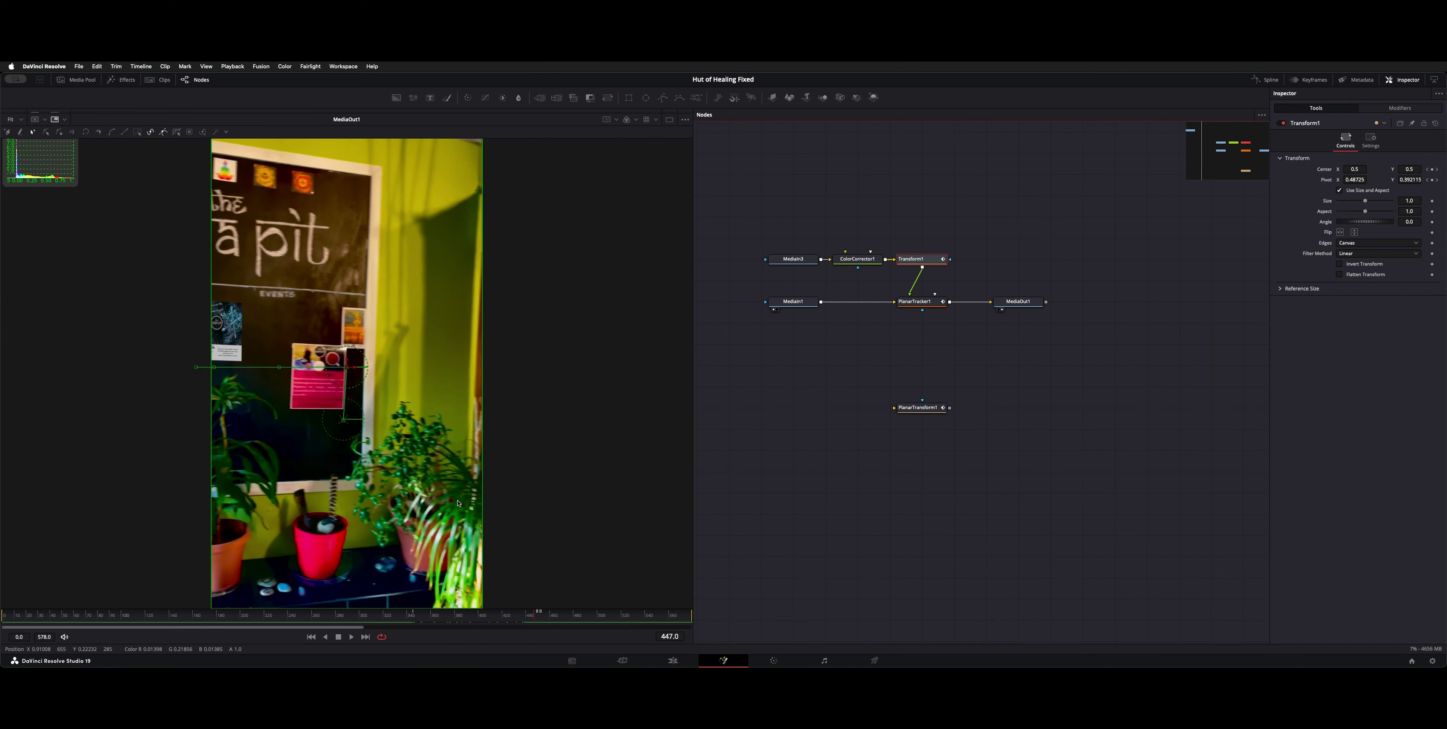
Return to the Edit page and play the finished flyer replacement shot full screen
key(shift+4)
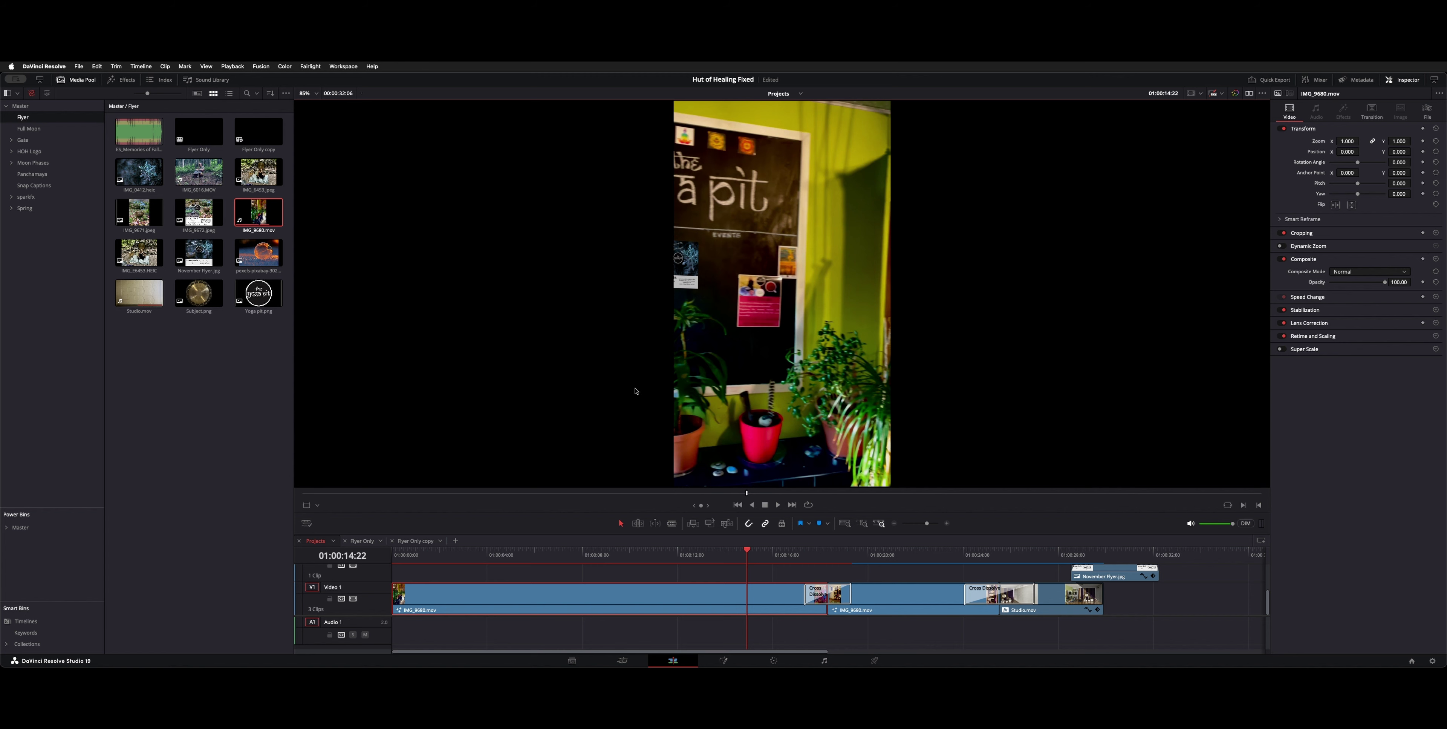
key(super+f)
key(space)
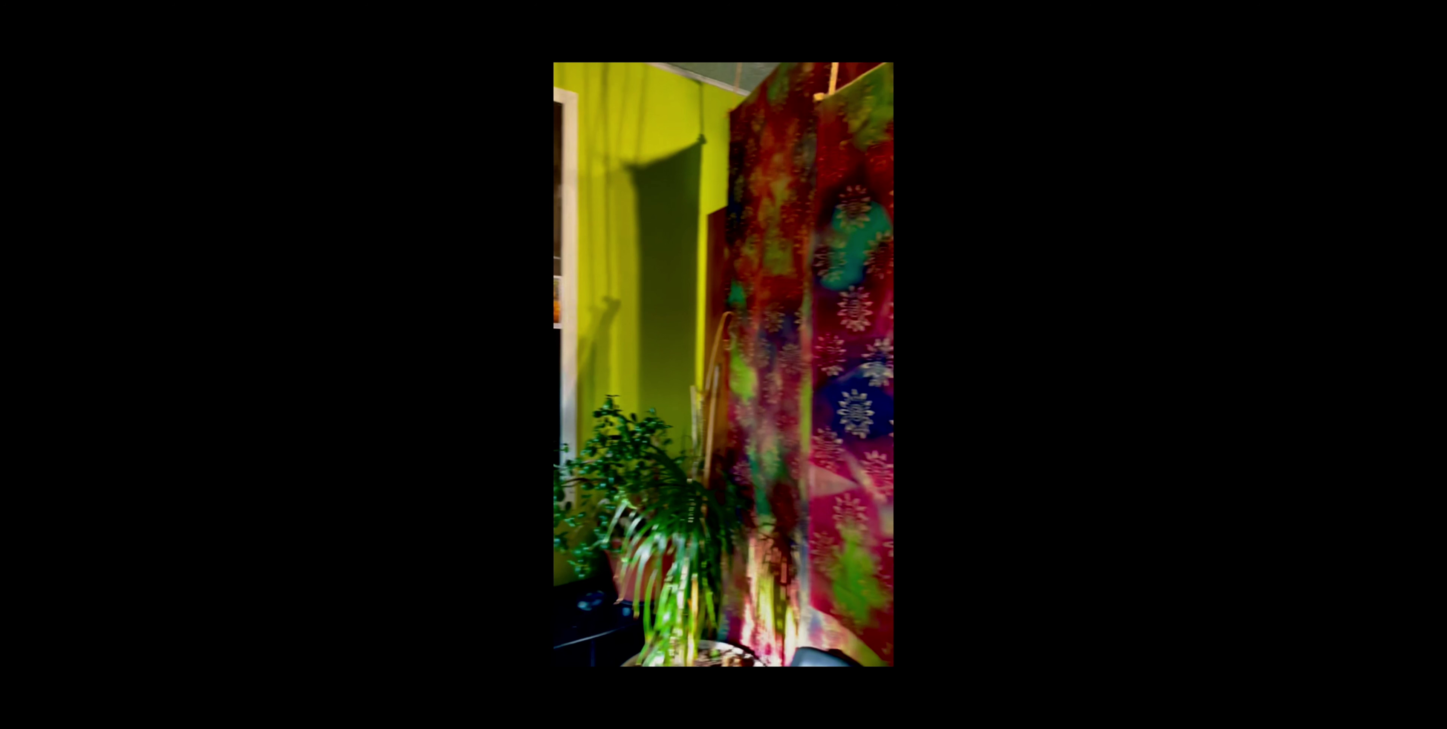
mouse_move(749, 569)
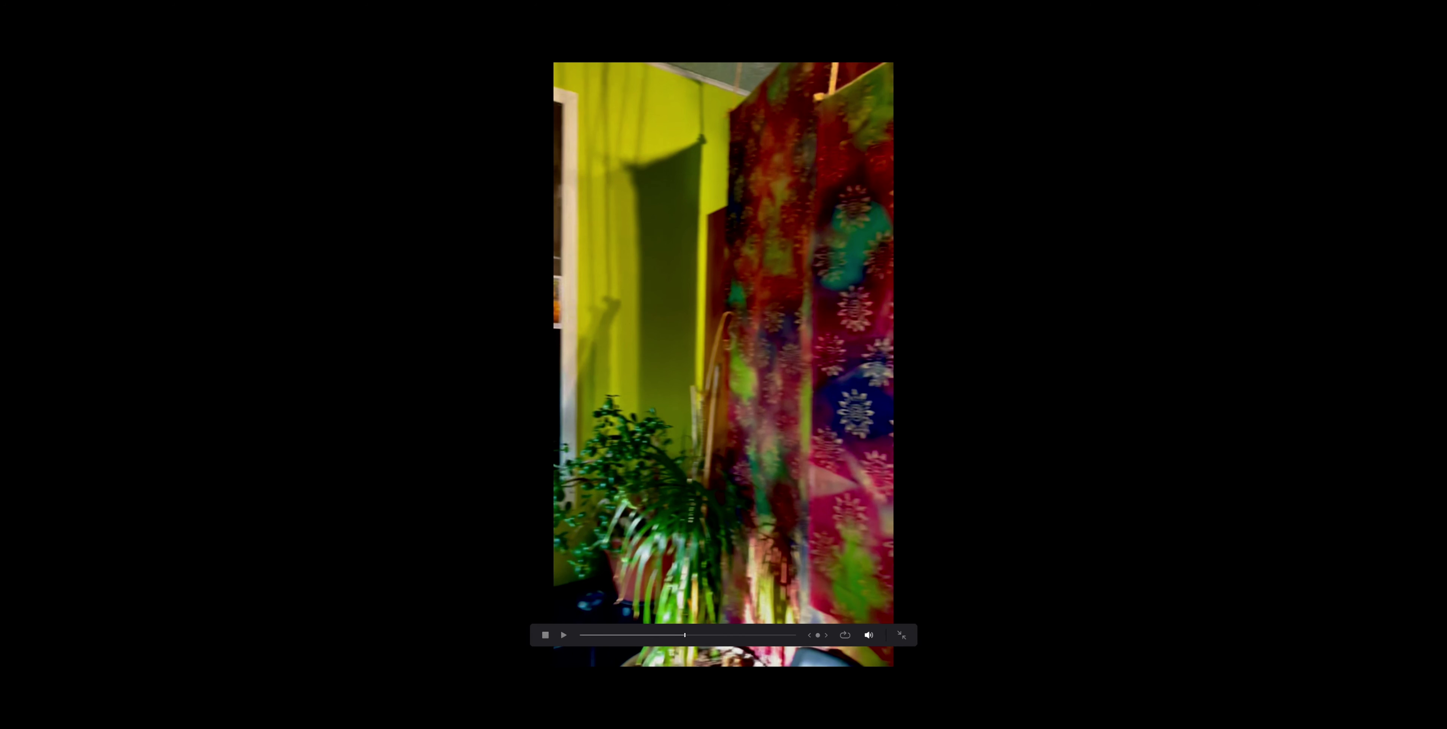